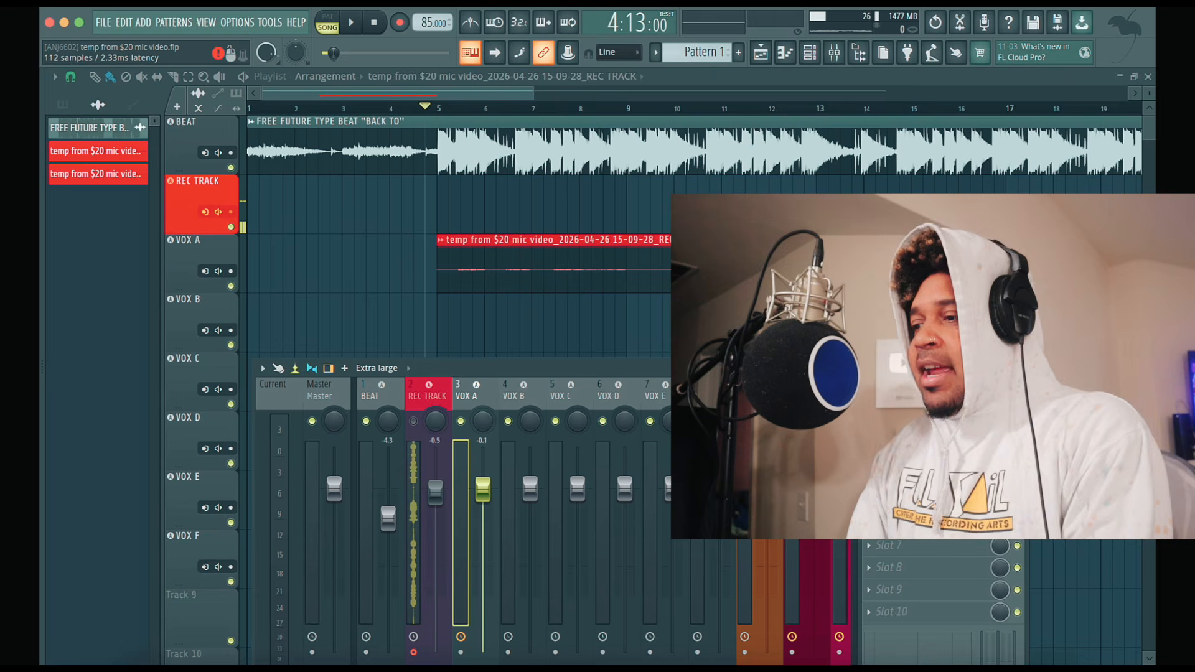
Step: Open Auto-Tune Pro on the VOX A track, switch it to Graph Mode and enlarge the plugin window
click(915, 413)
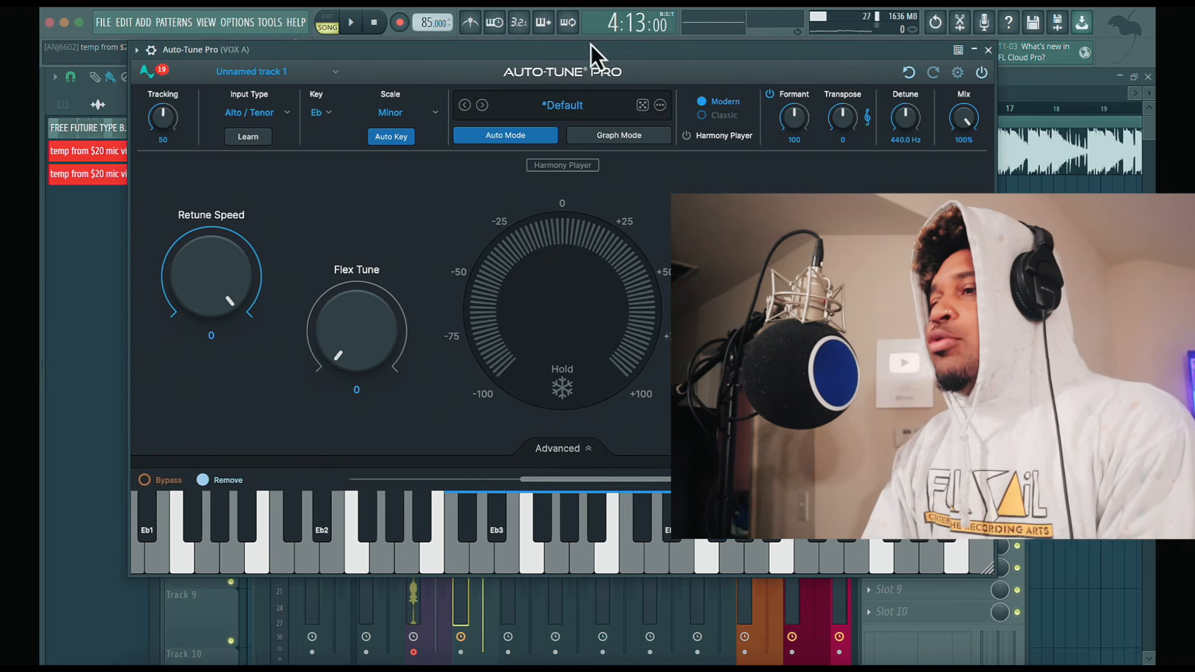
drag(590, 43, 620, 107)
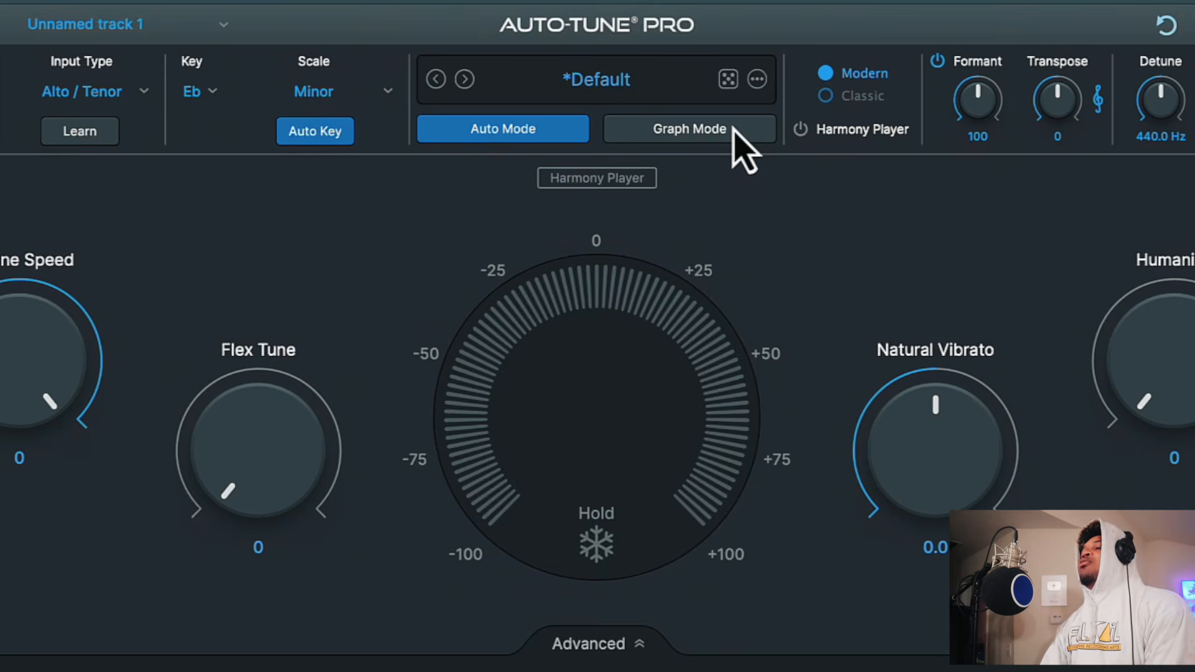
click(684, 192)
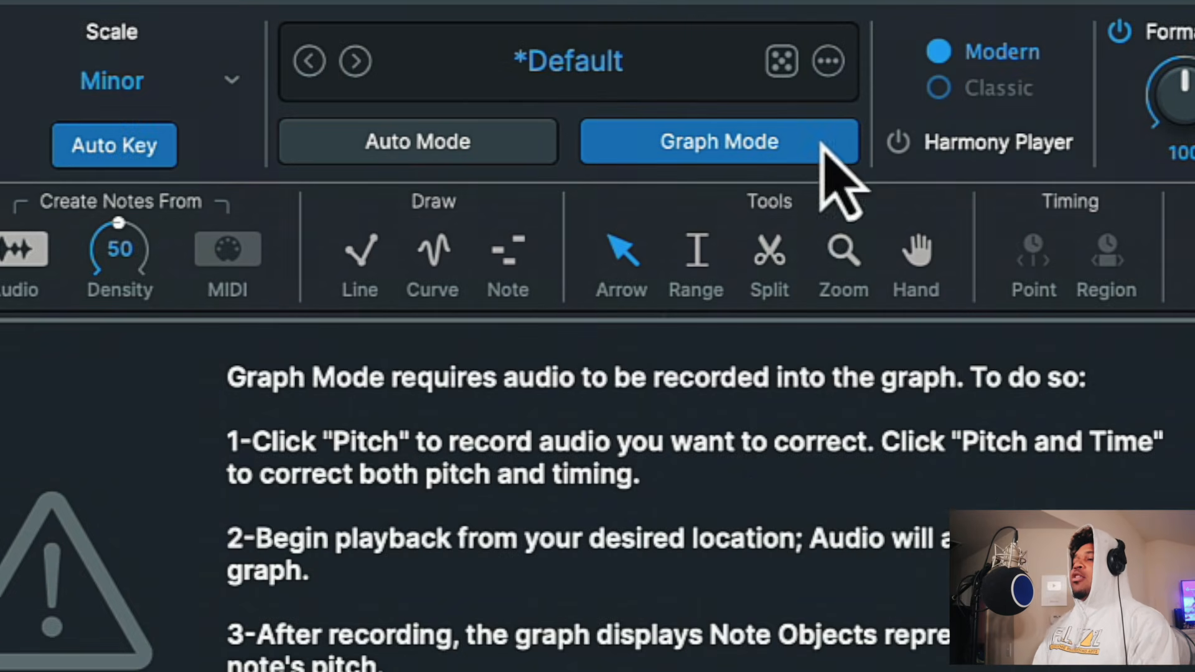
click(579, 574)
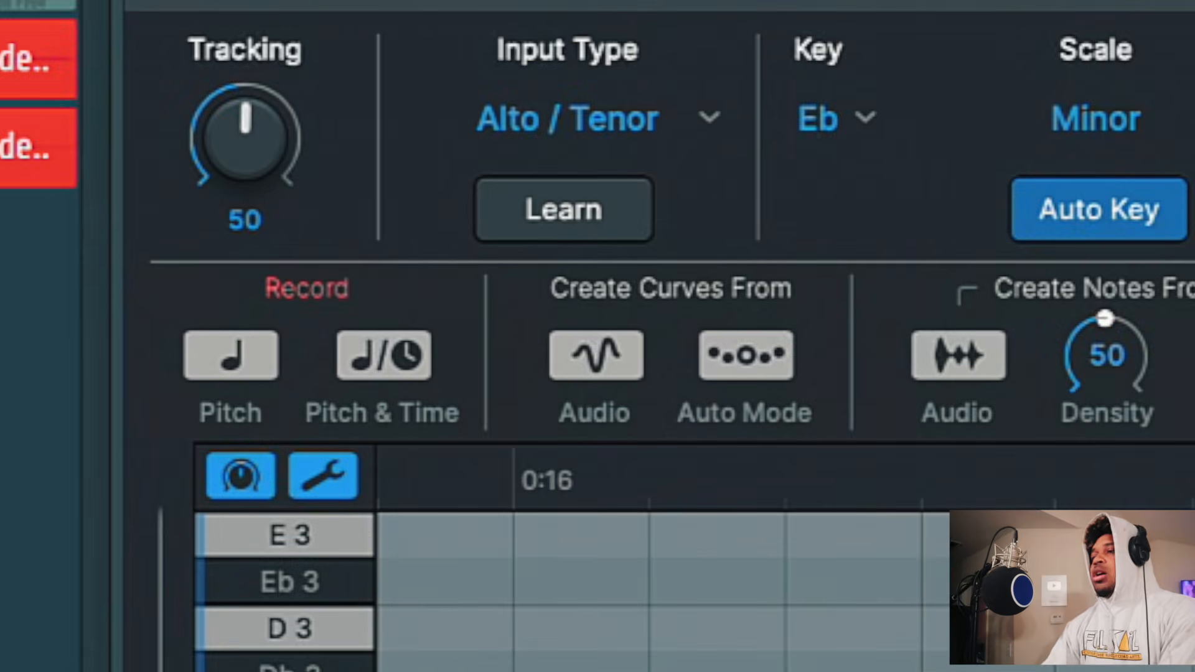
click(203, 348)
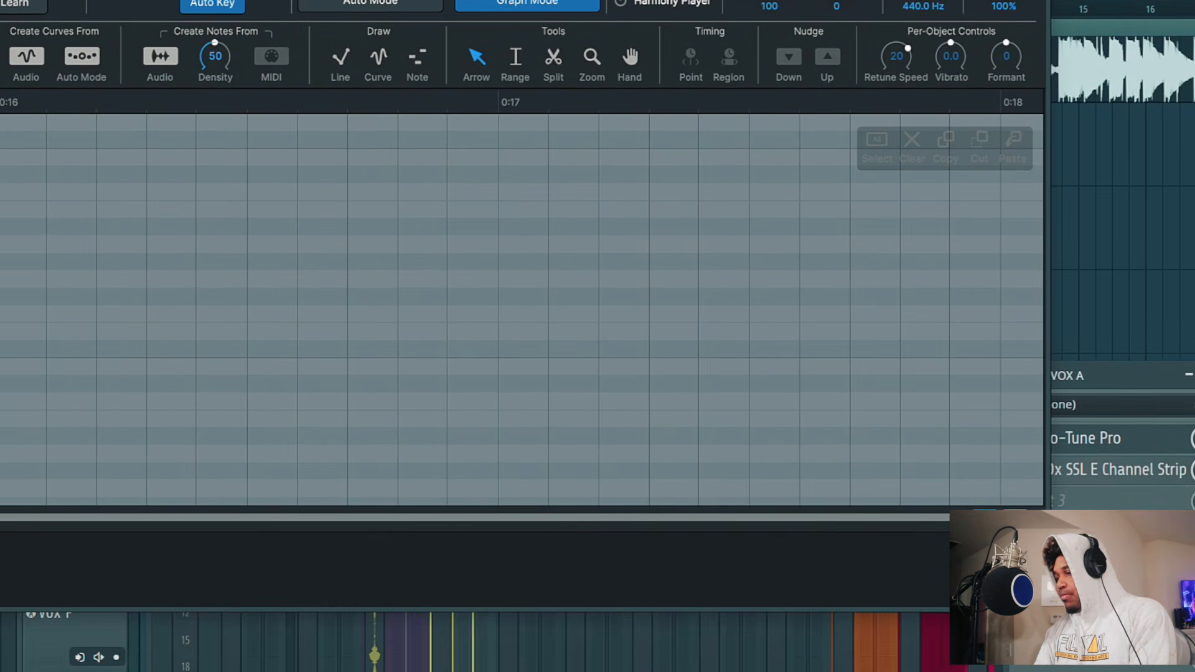
drag(891, 535, 1158, 663)
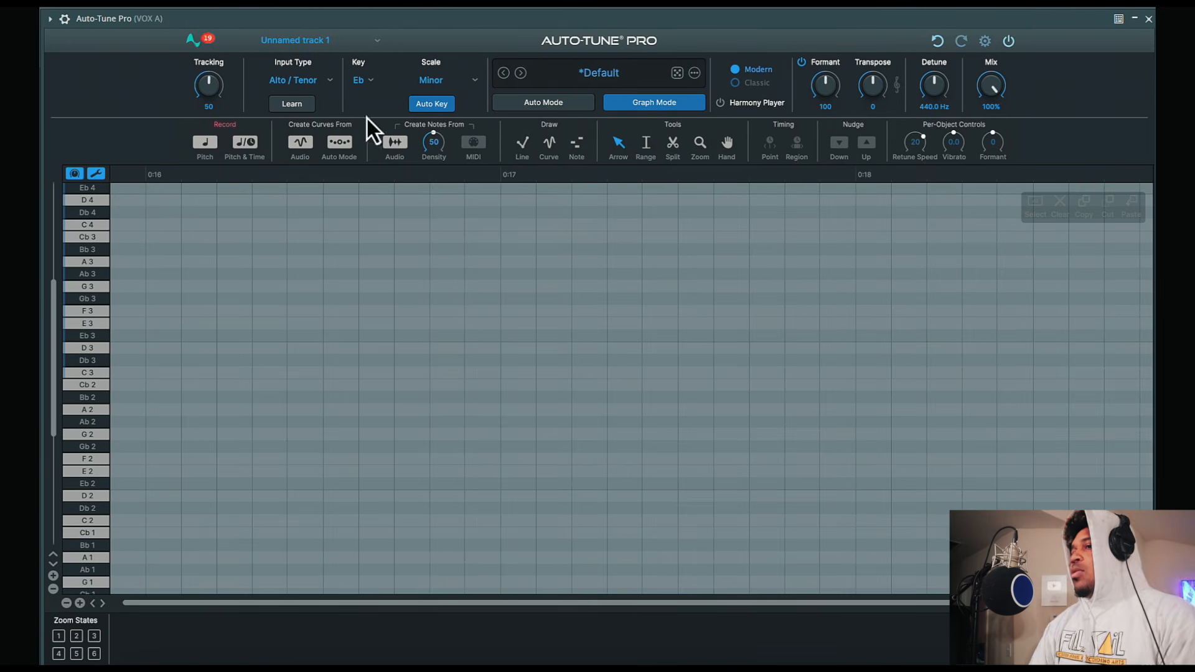
Step: Record the VOX A vocal's pitch and time into the graph during playback
click(246, 143)
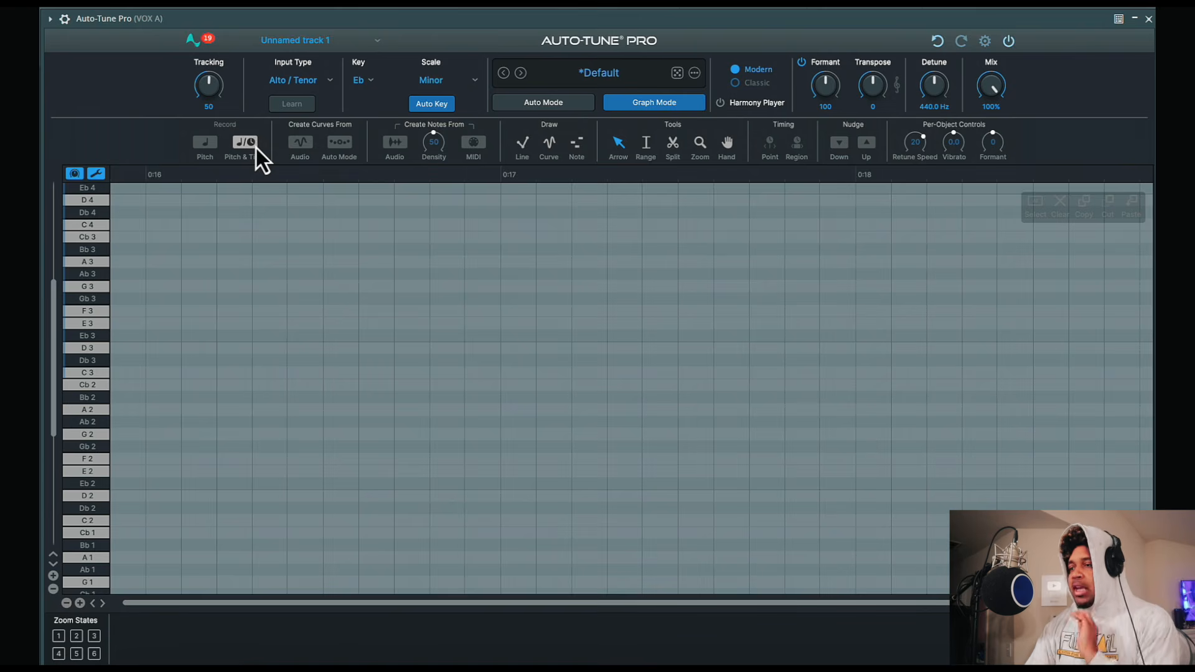
key(space)
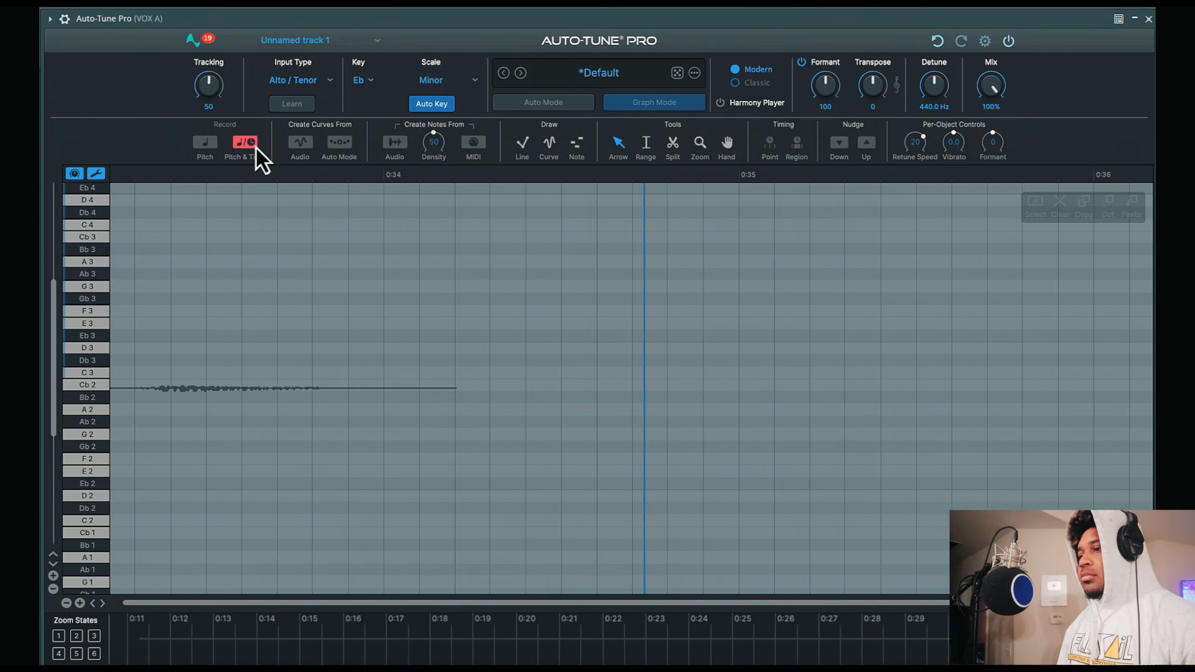
click(256, 147)
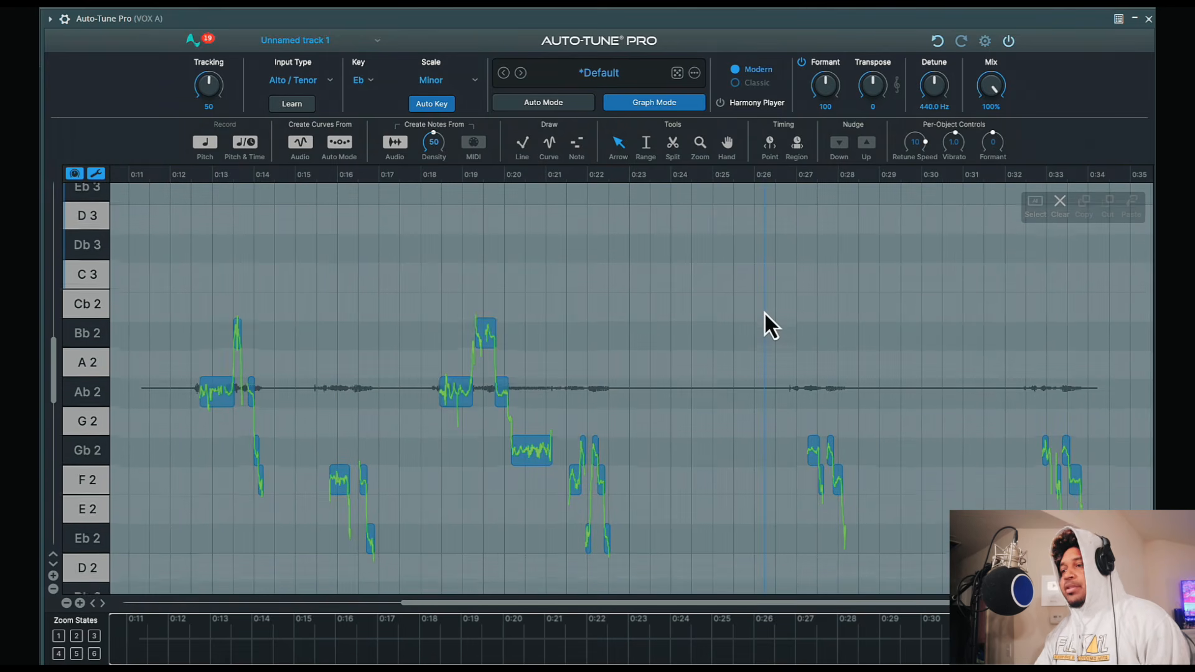
Step: Examine the notes detected along the whole recorded vocal in the graph
scroll(764, 311, down, 5)
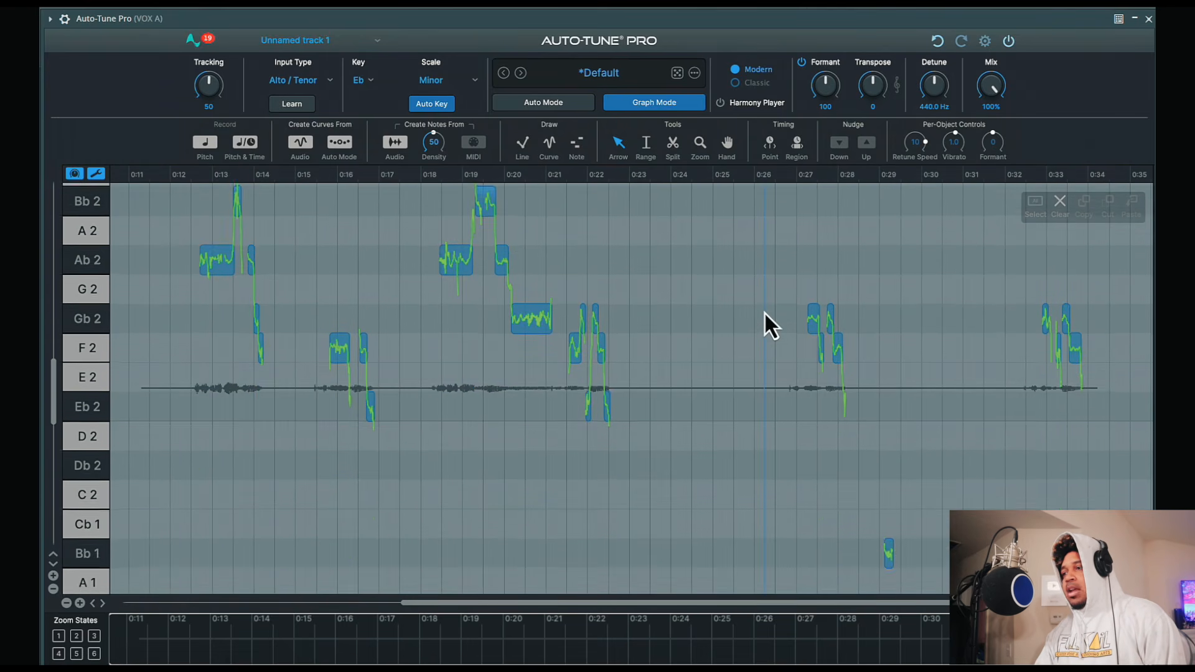
scroll(763, 311, up, 4)
scroll(763, 311, up, 1)
scroll(763, 311, down, 1)
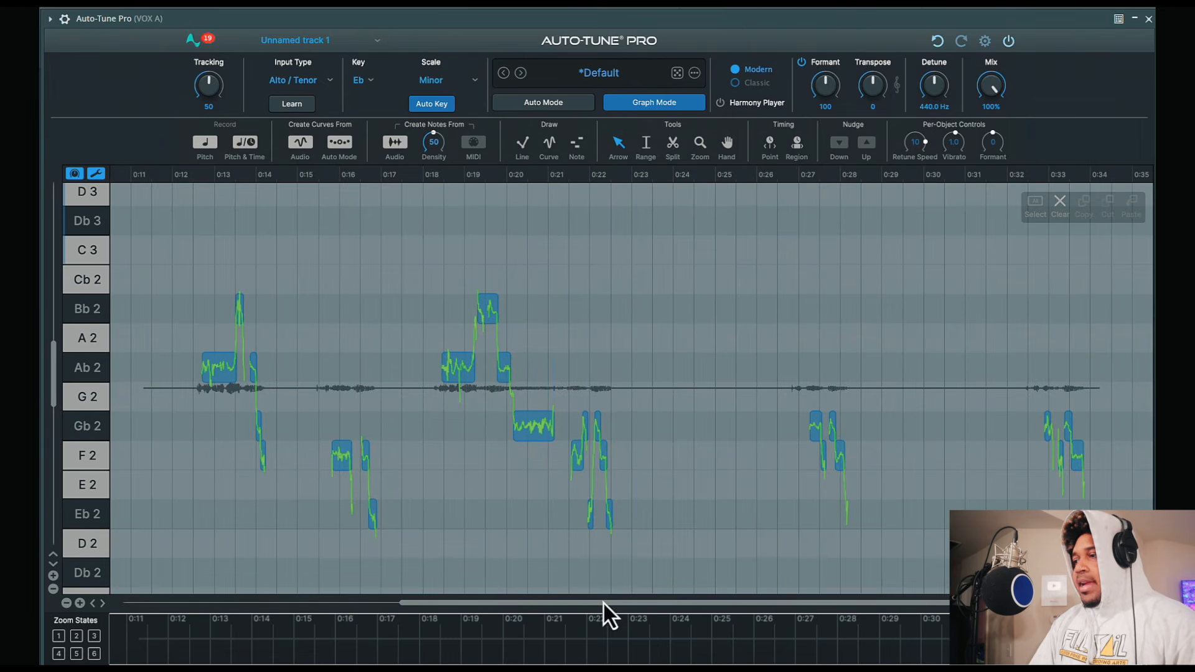
drag(603, 604, 464, 616)
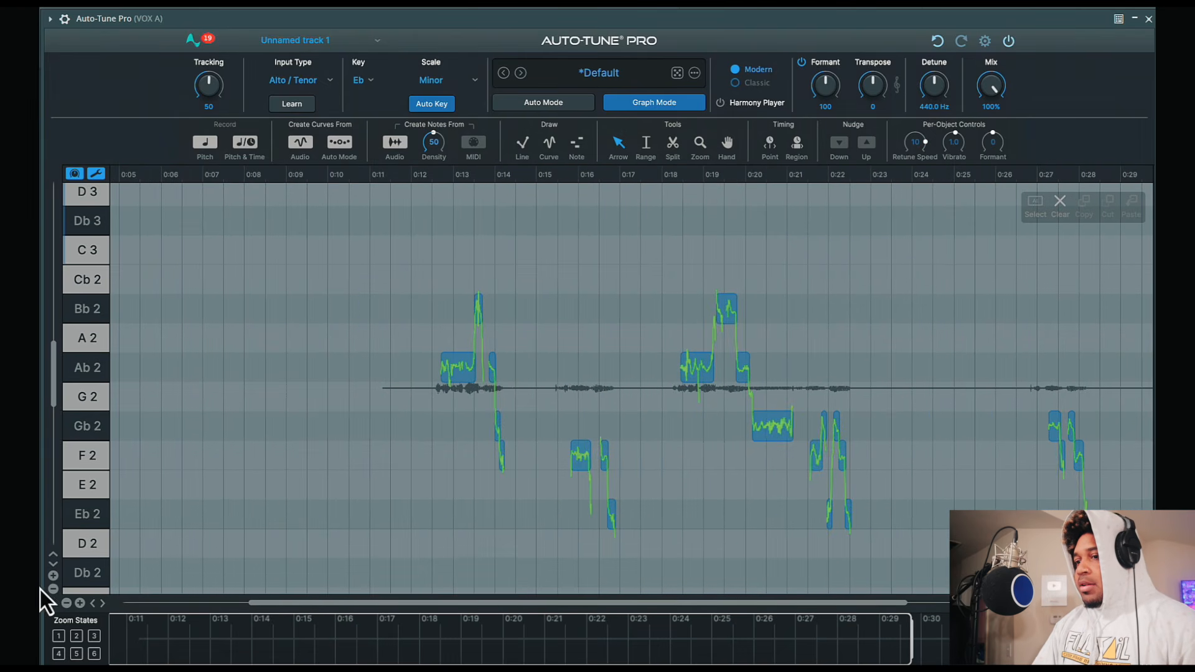
click(66, 603)
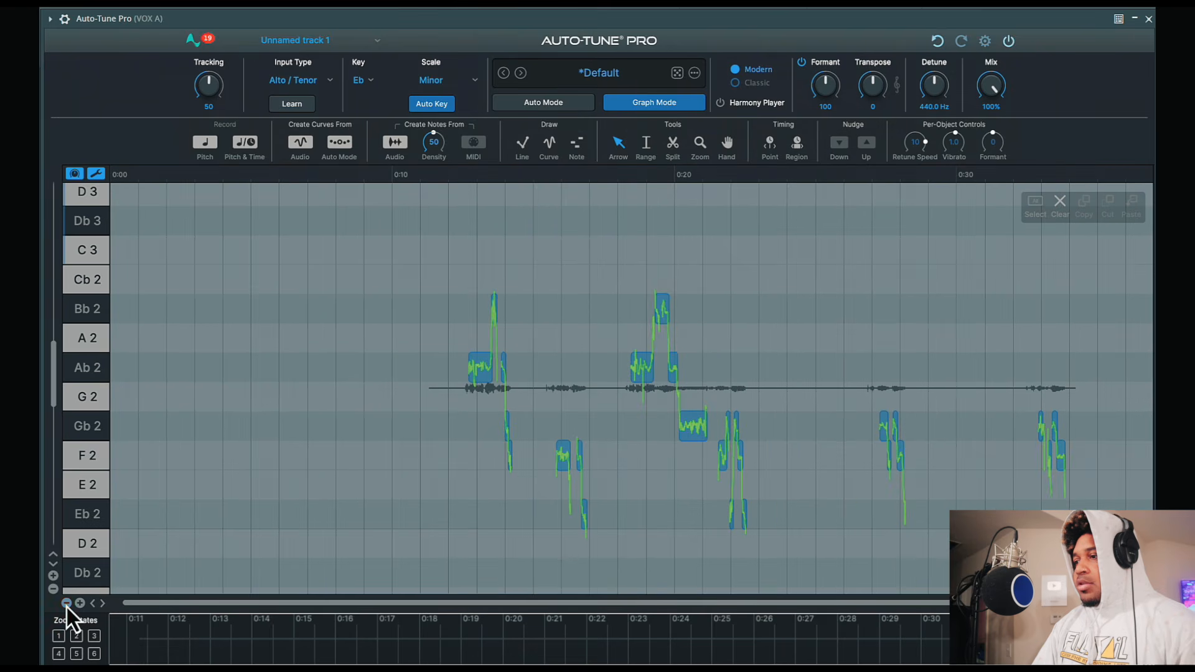
scroll(742, 507, right, 1)
click(740, 502)
scroll(739, 501, down, 2)
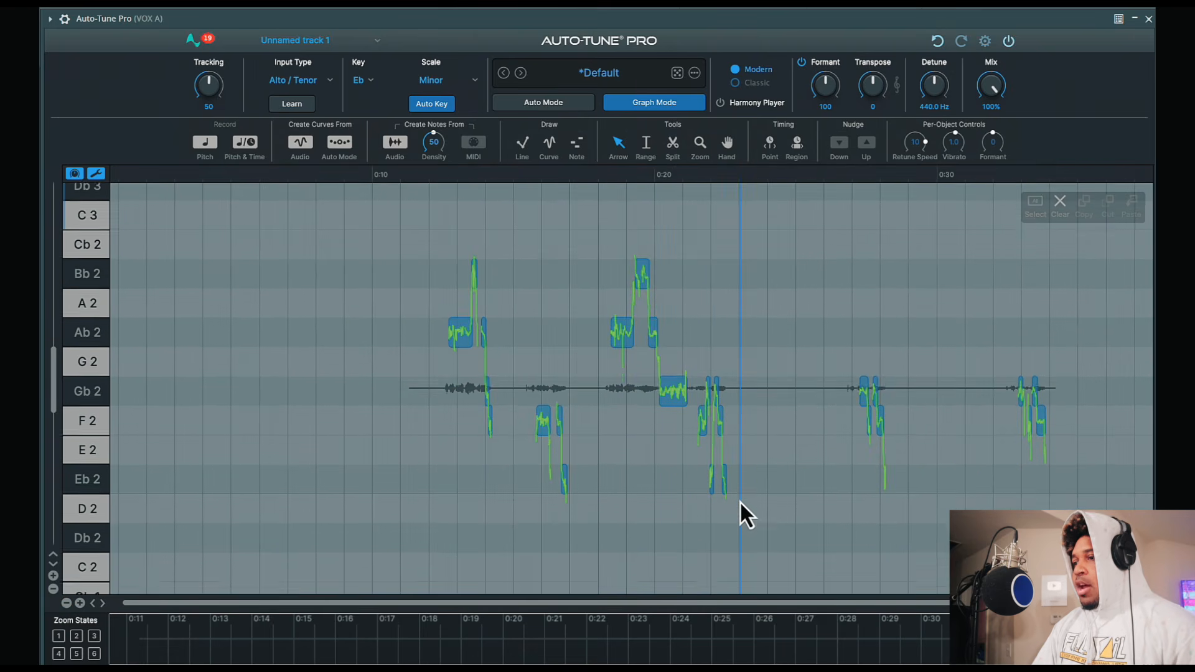
scroll(740, 500, up, 1)
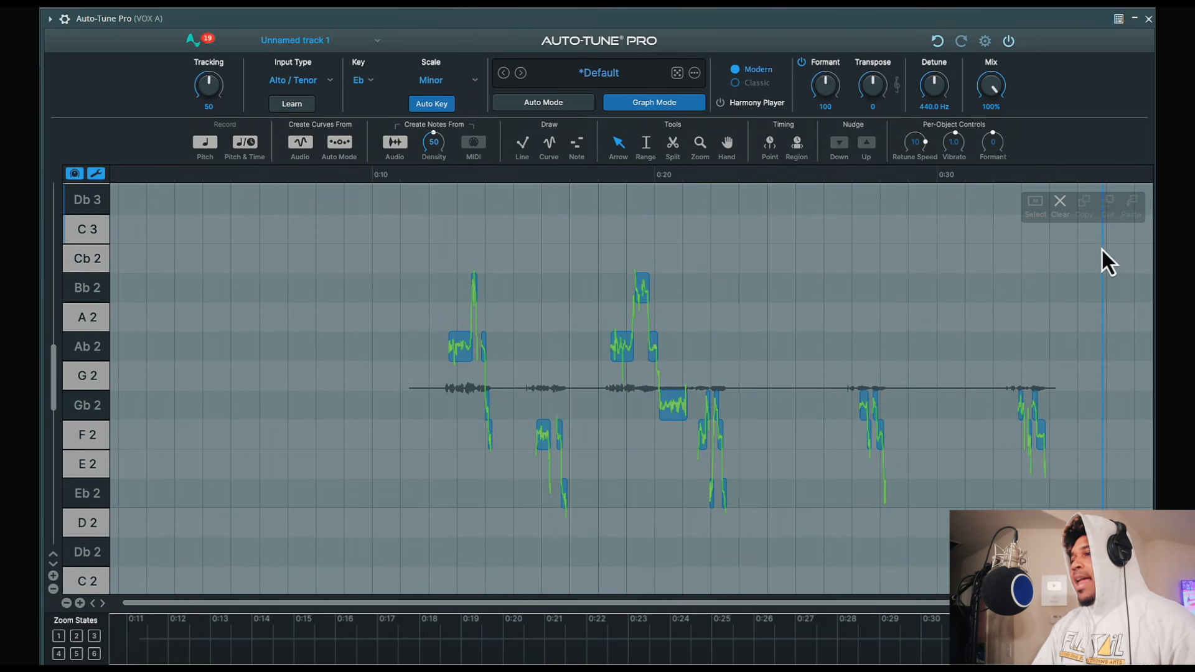
Step: Select all detected notes and set the note creation density to 100
key(ctrl+a)
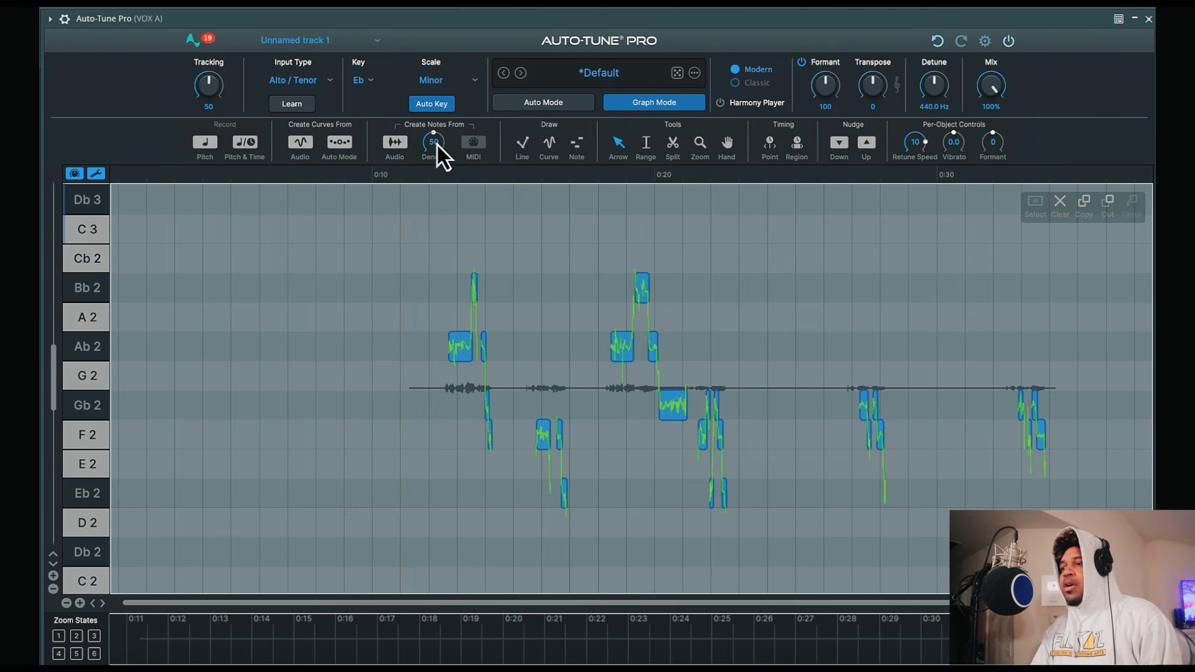
drag(435, 148, 436, 59)
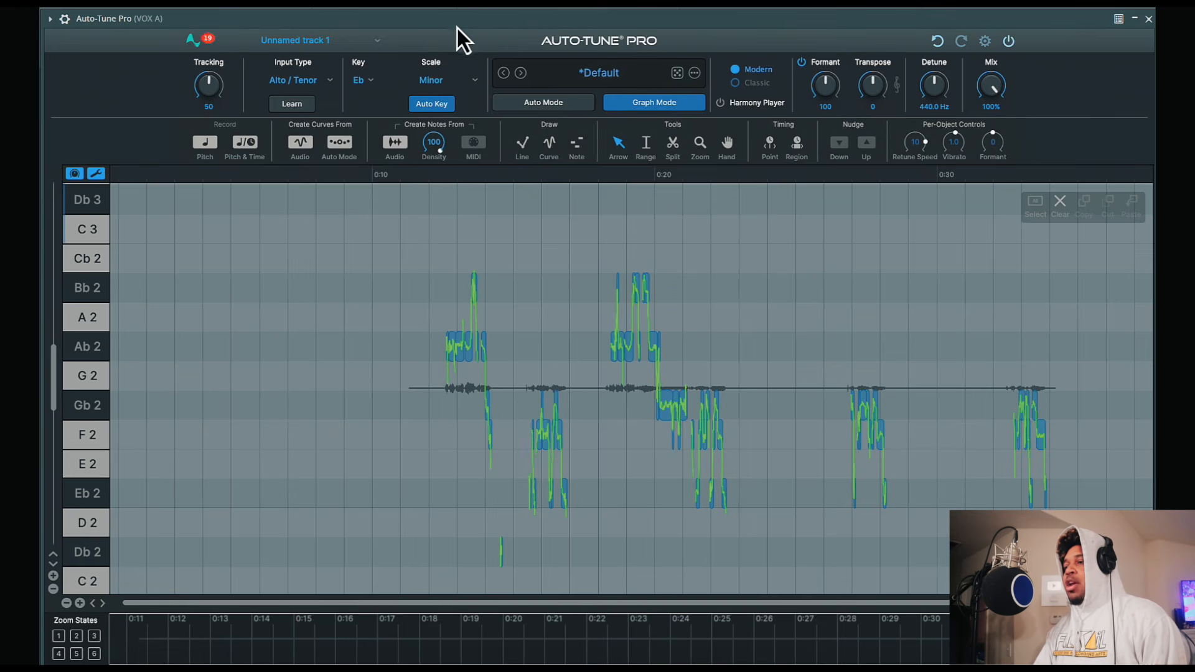
click(78, 604)
click(79, 605)
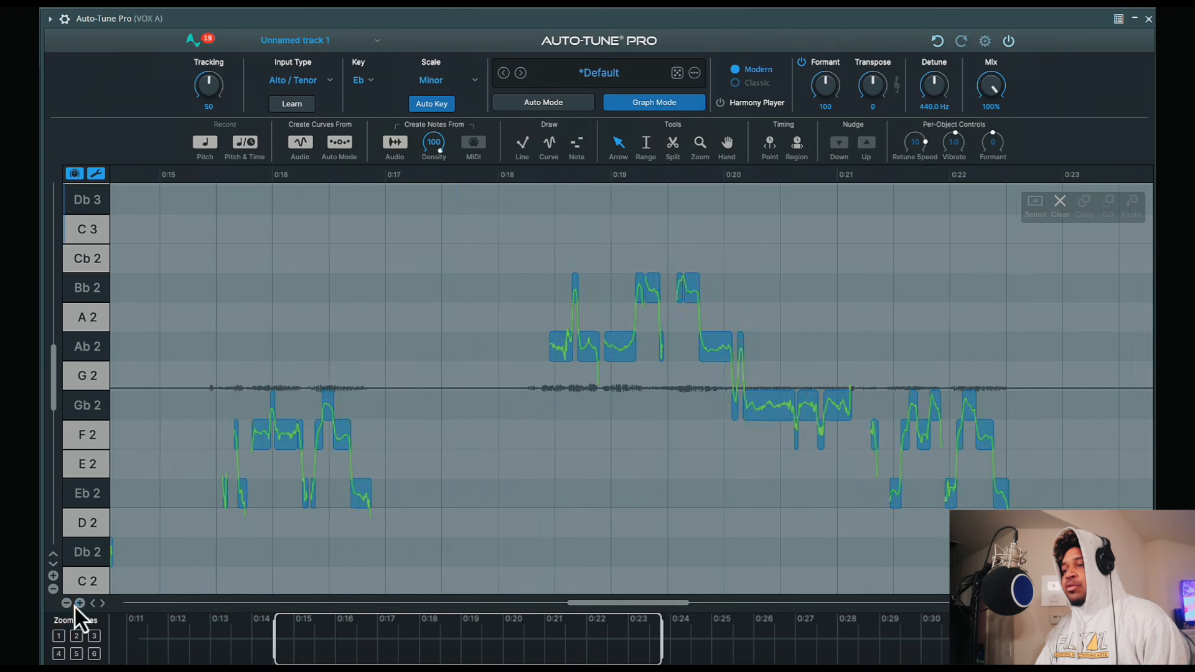
click(79, 604)
scroll(383, 452, left, 3)
scroll(383, 451, left, 12)
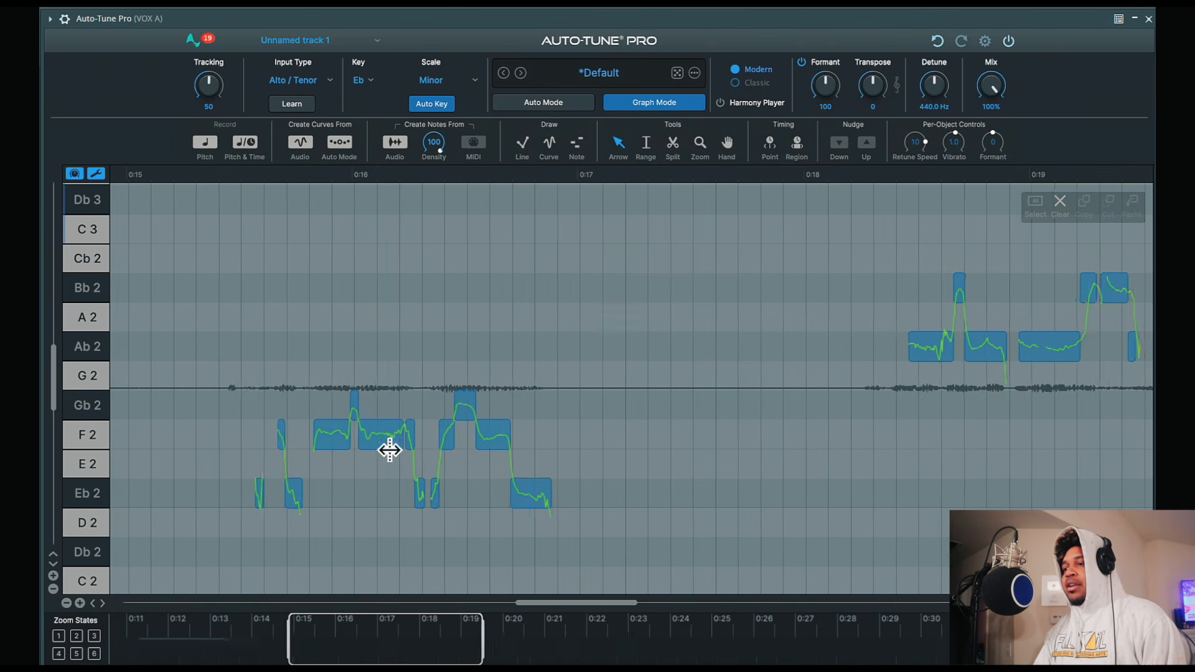
scroll(396, 448, left, 8)
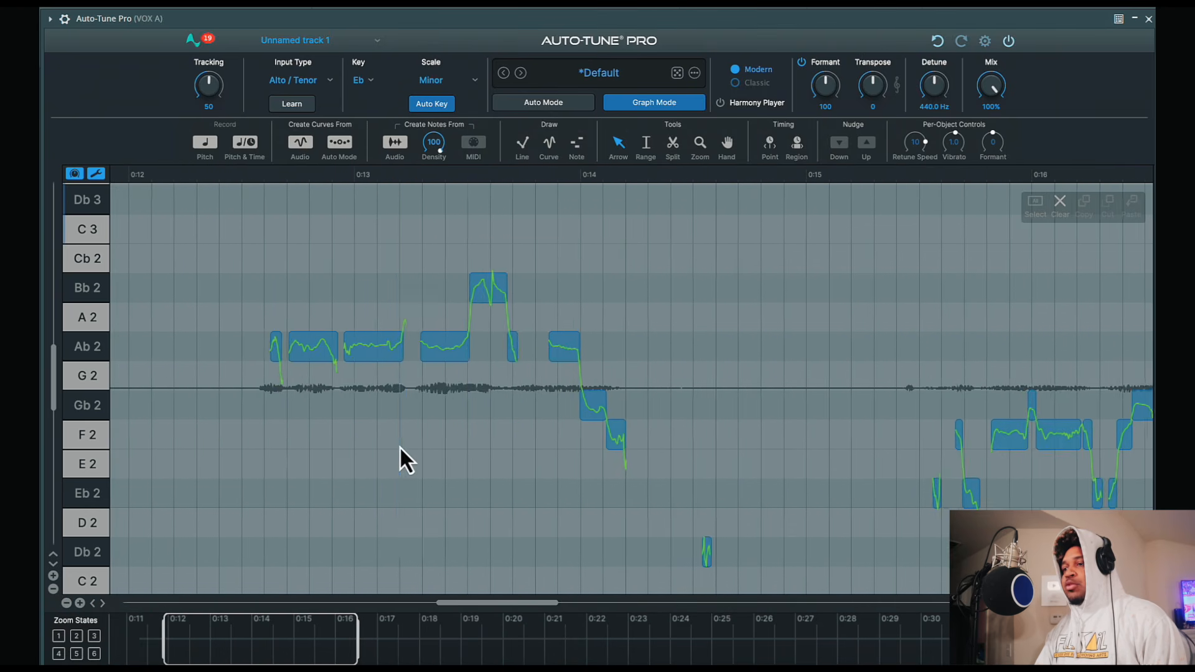
mouse_move(430, 148)
mouse_down()
mouse_move(434, 350)
mouse_move(436, 140)
mouse_up()
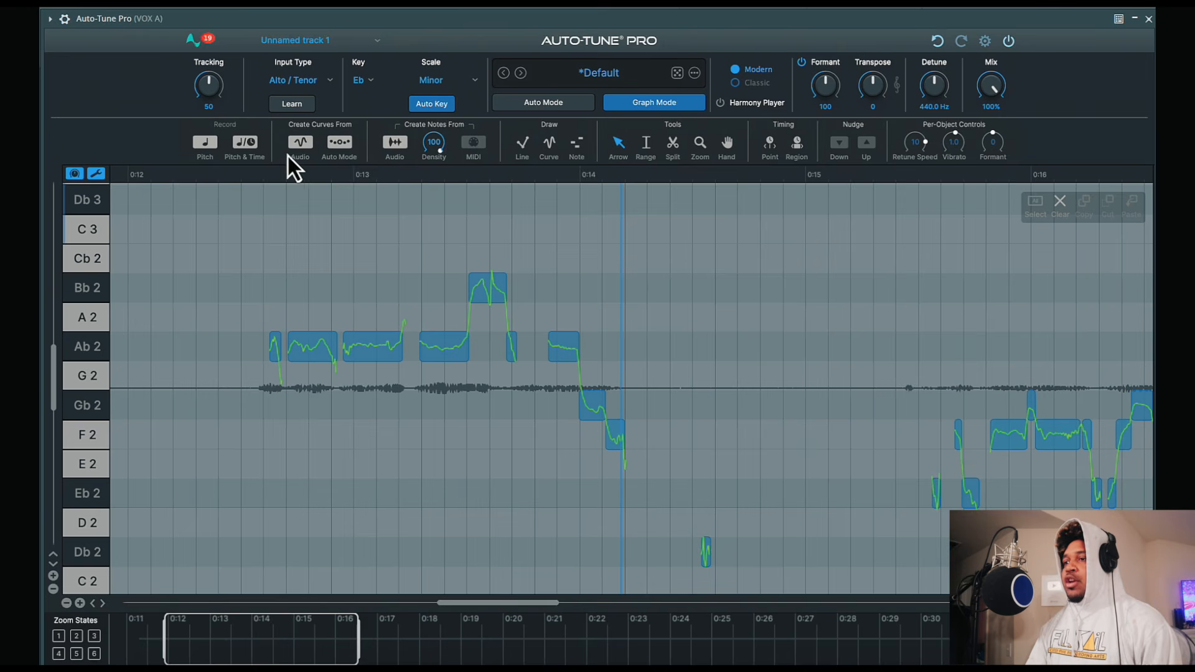
Step: Try curves created from Auto Mode on the playing vocal and replace them with notes created from the audio
click(336, 143)
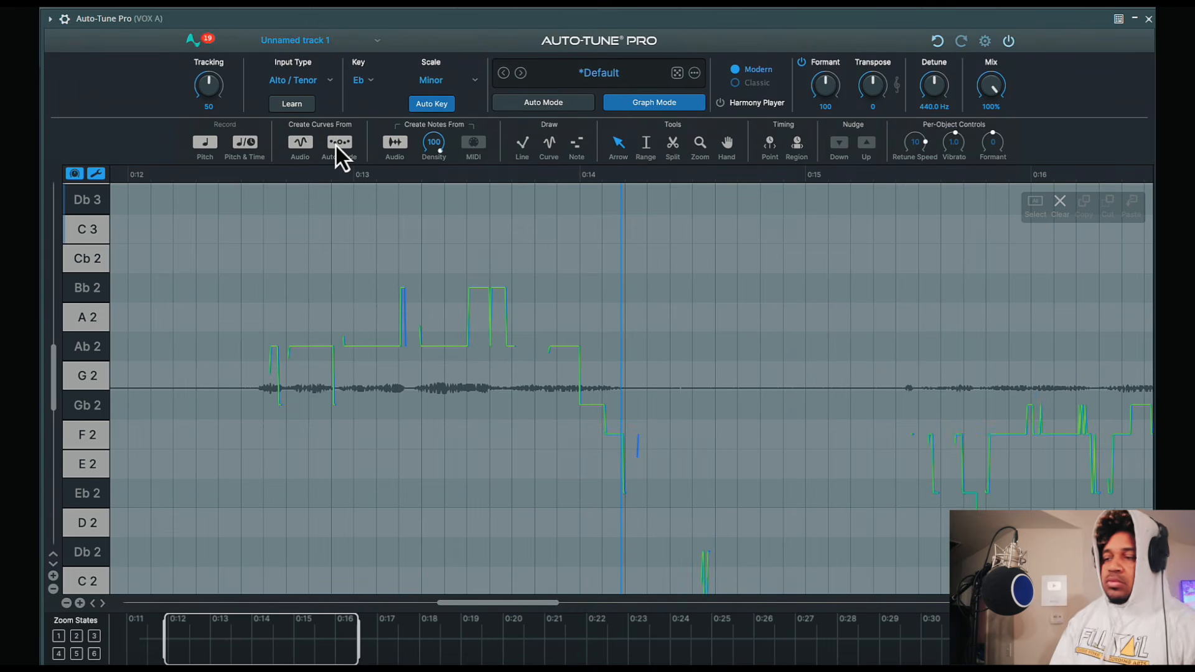
key(space)
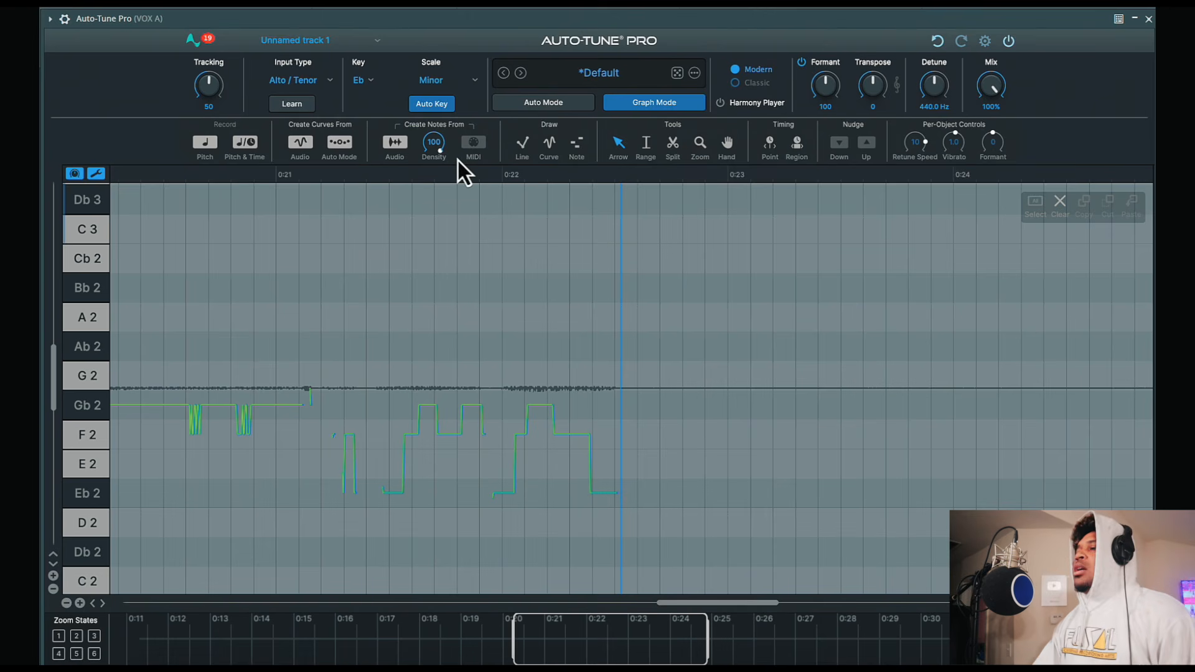
click(396, 142)
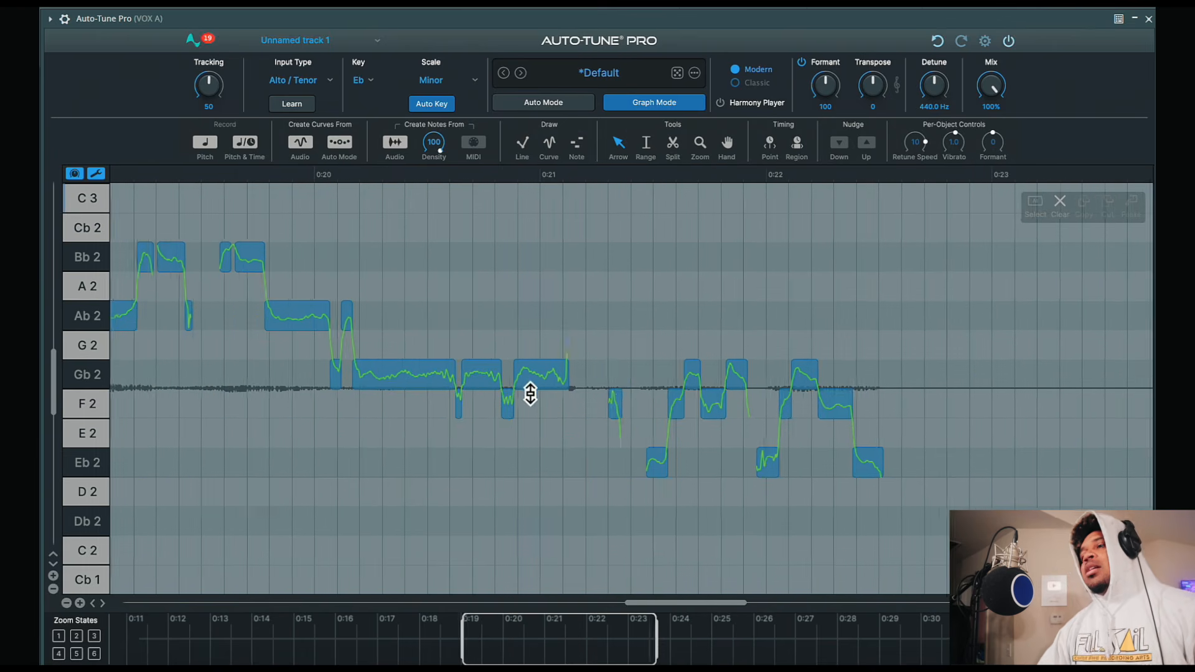
Step: Set the retune speed of all notes in the first phrase, between 0:12 and 0:14, to 0 and play it back
scroll(530, 392, left, 10)
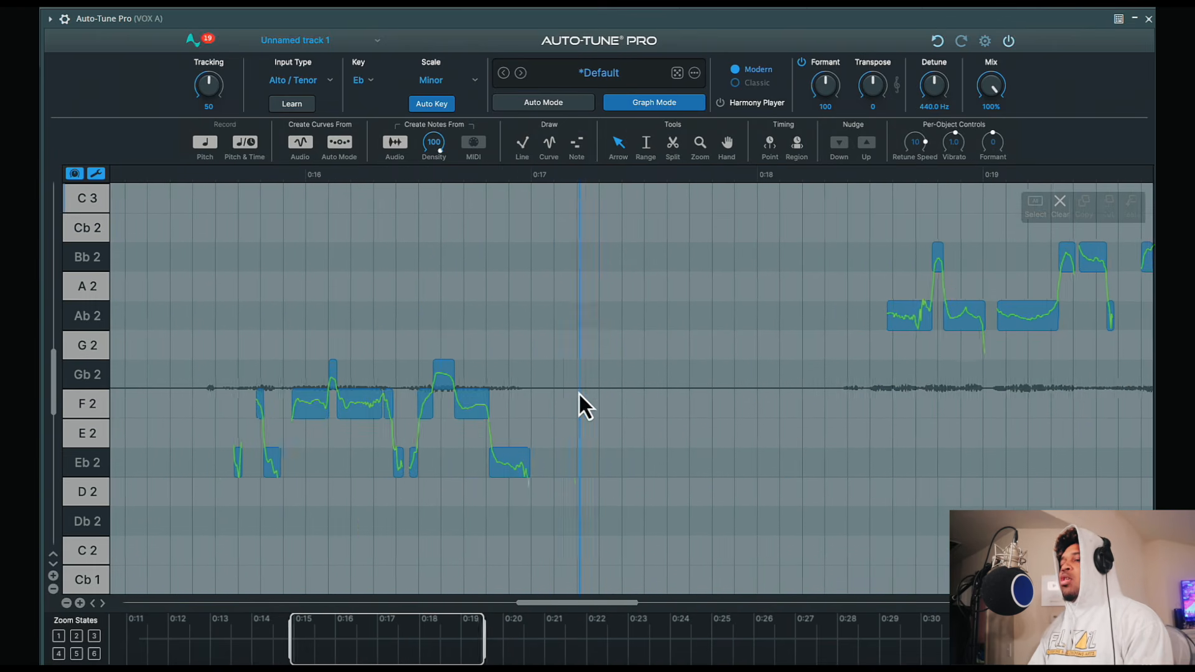
scroll(578, 391, left, 10)
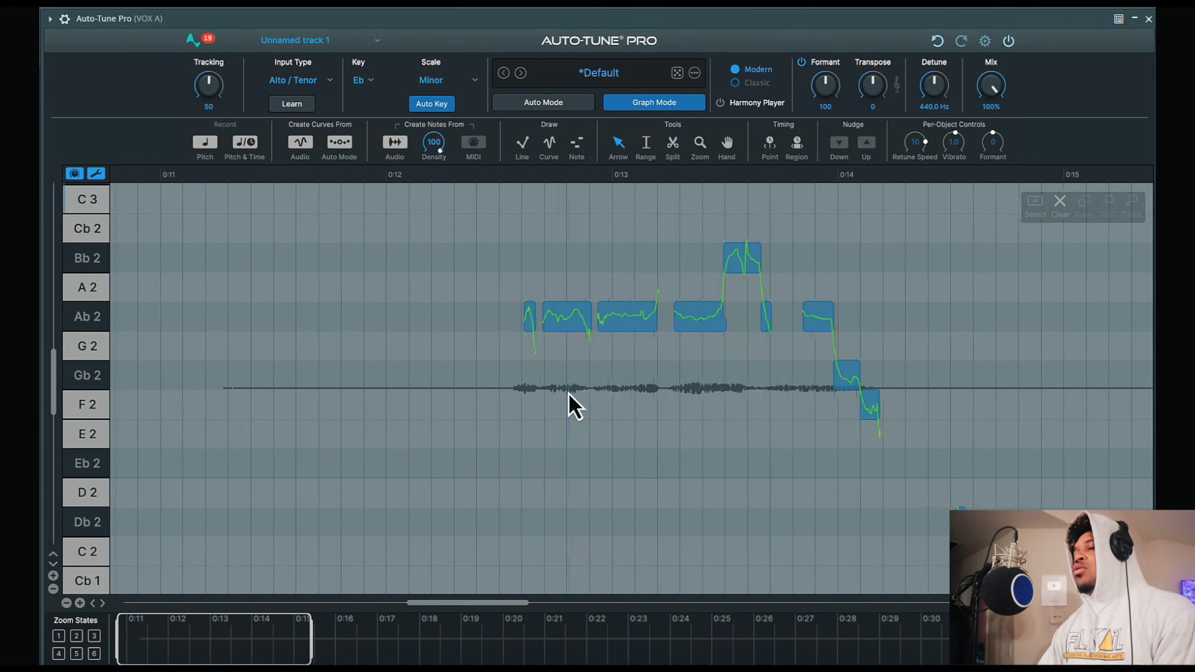
scroll(568, 394, right, 2)
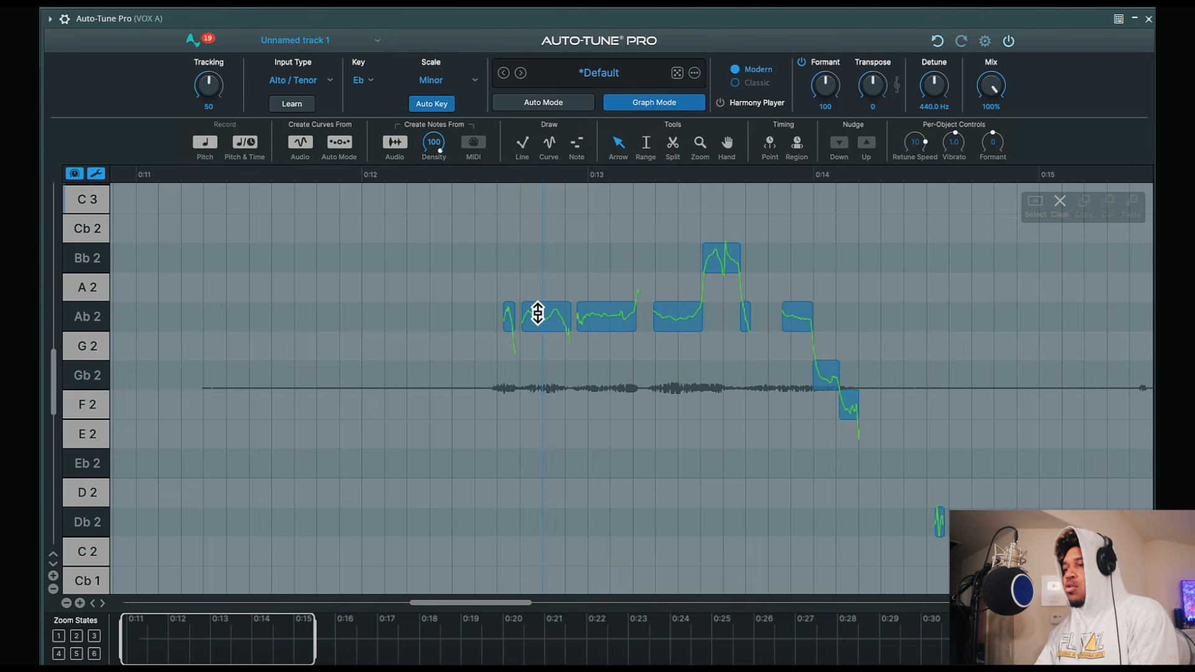
click(504, 322)
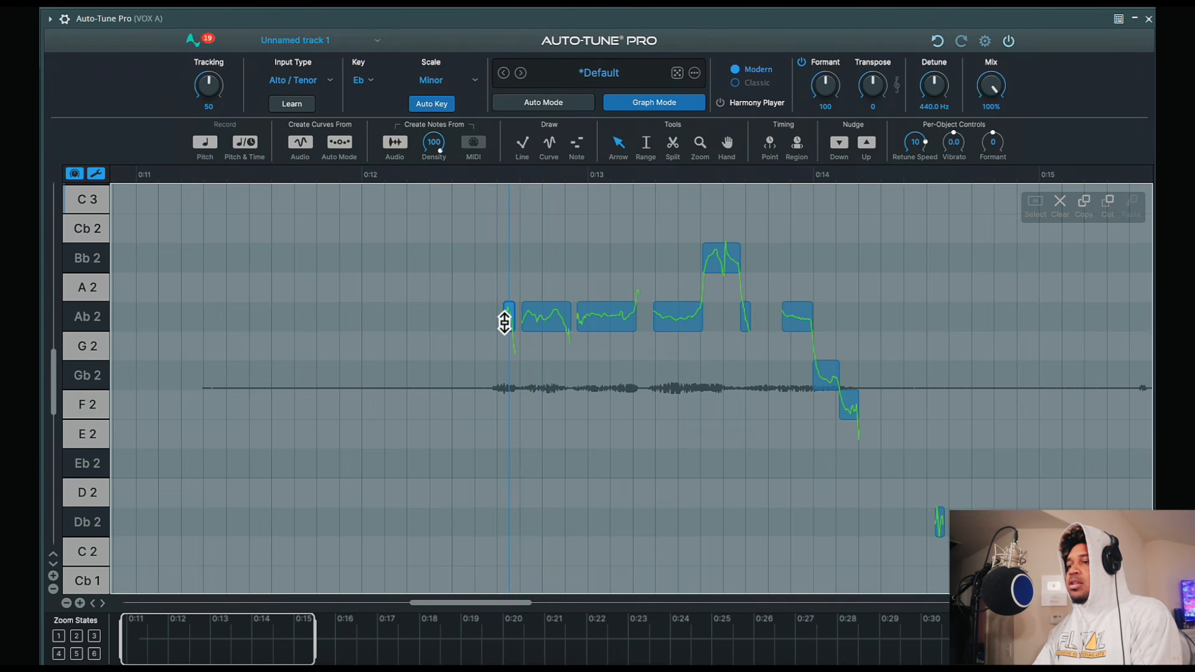
click(538, 322)
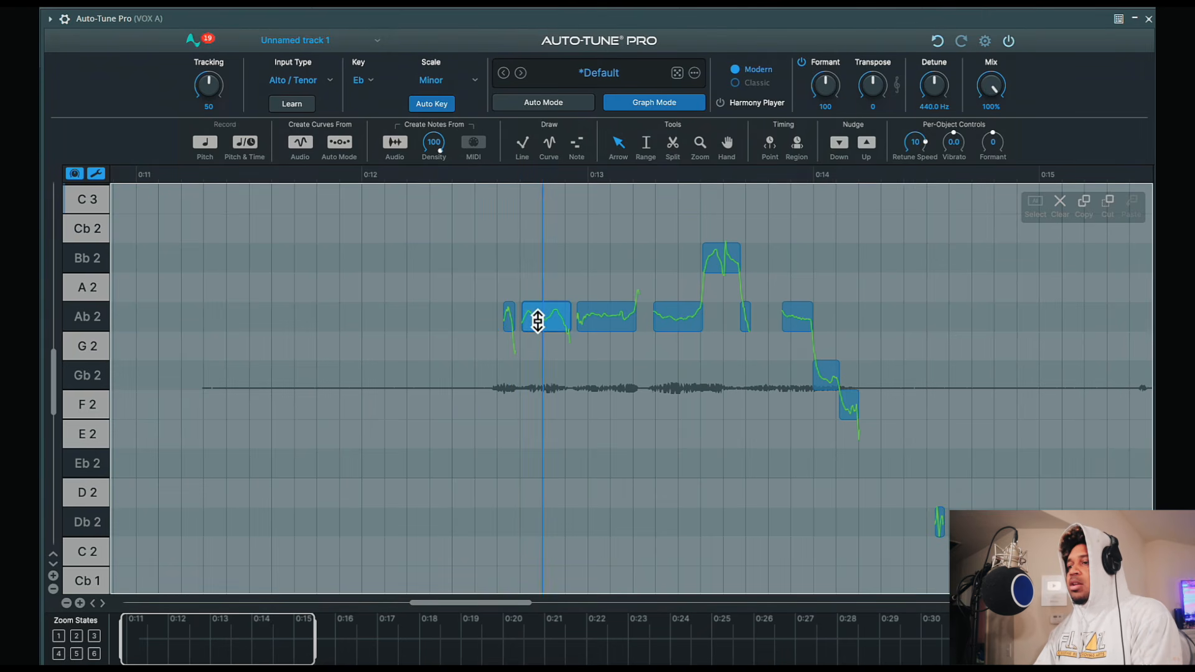
click(505, 319)
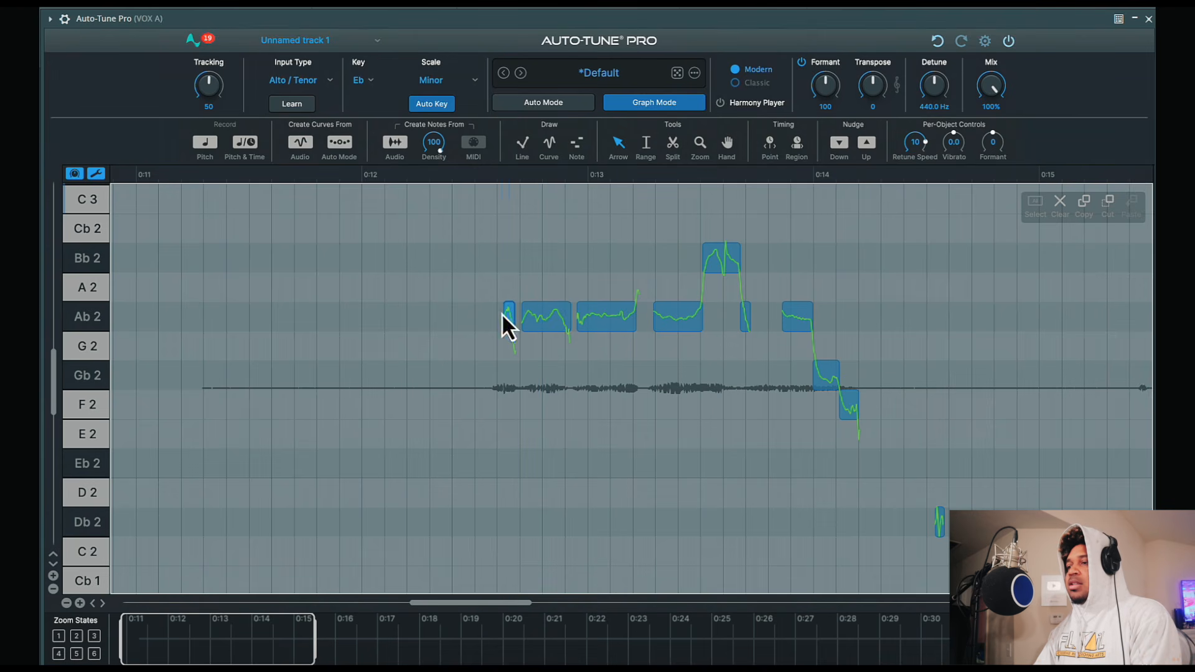
drag(480, 237, 708, 398)
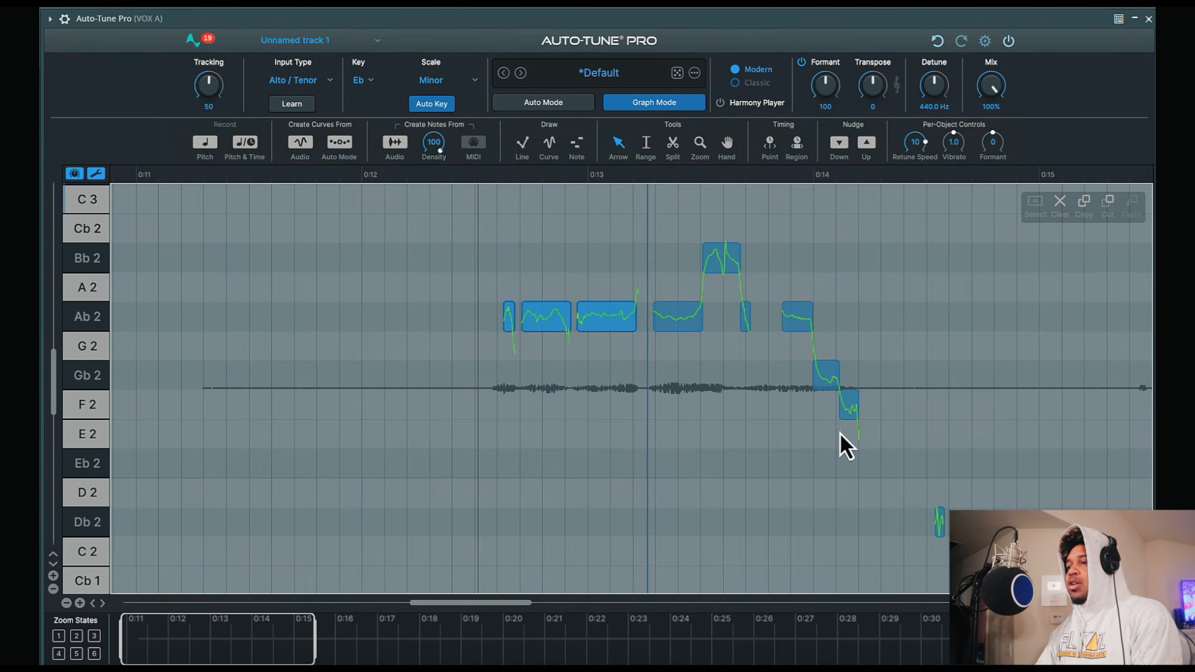
drag(839, 432, 890, 435)
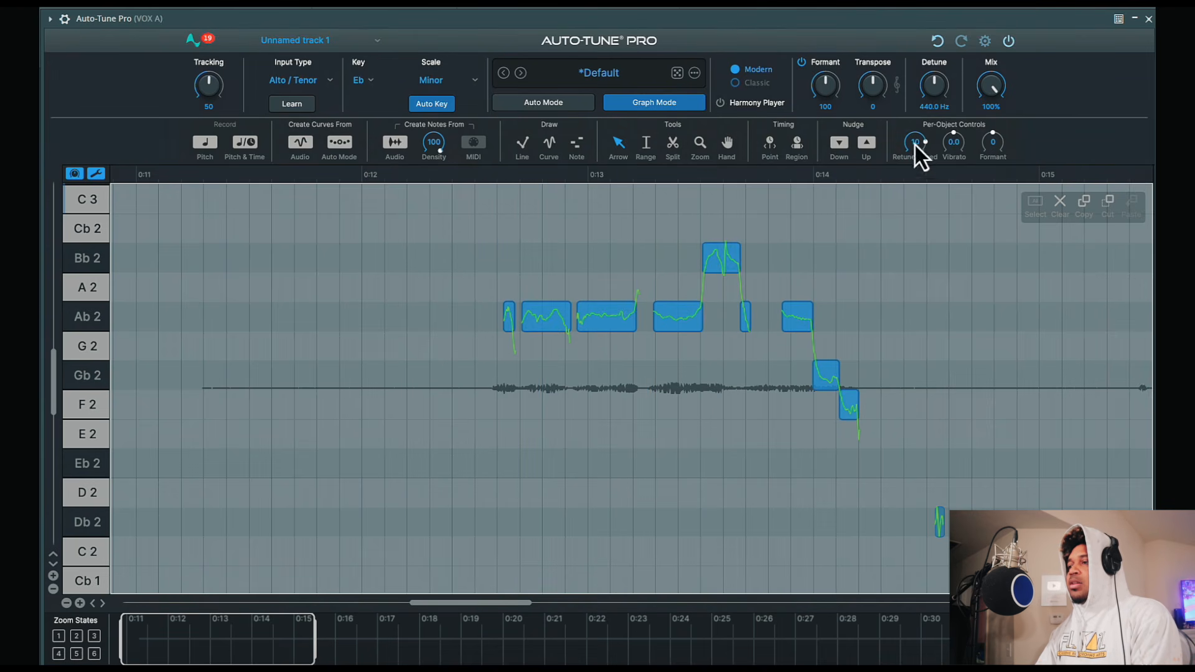
drag(914, 144, 973, 8)
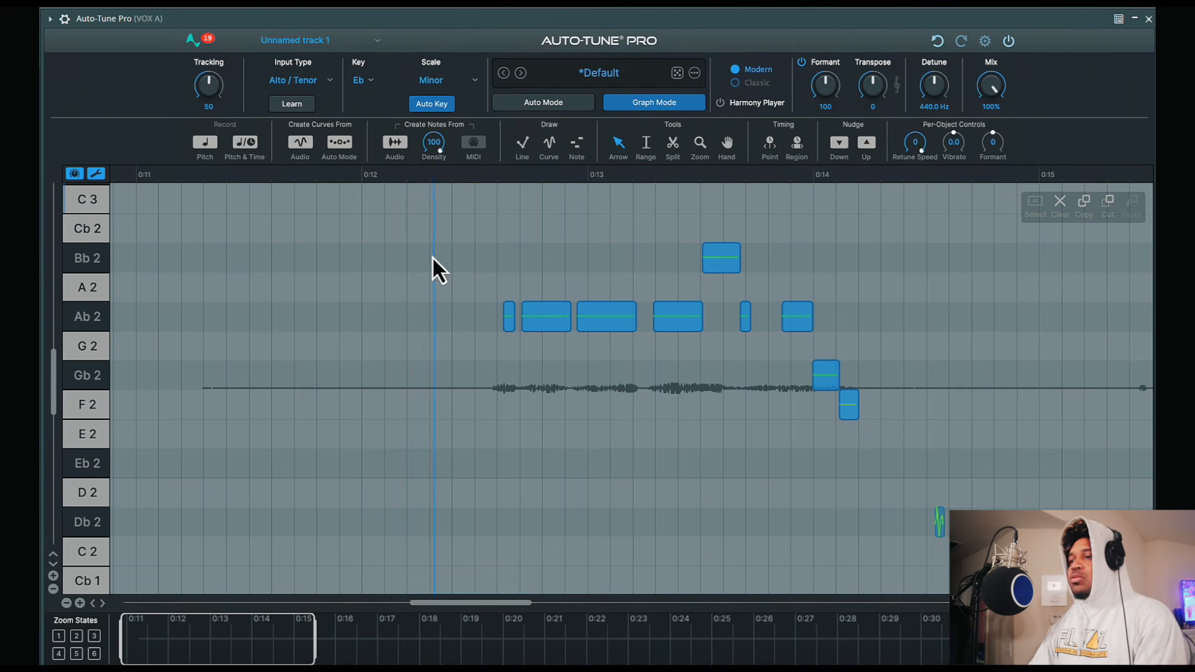
key(space)
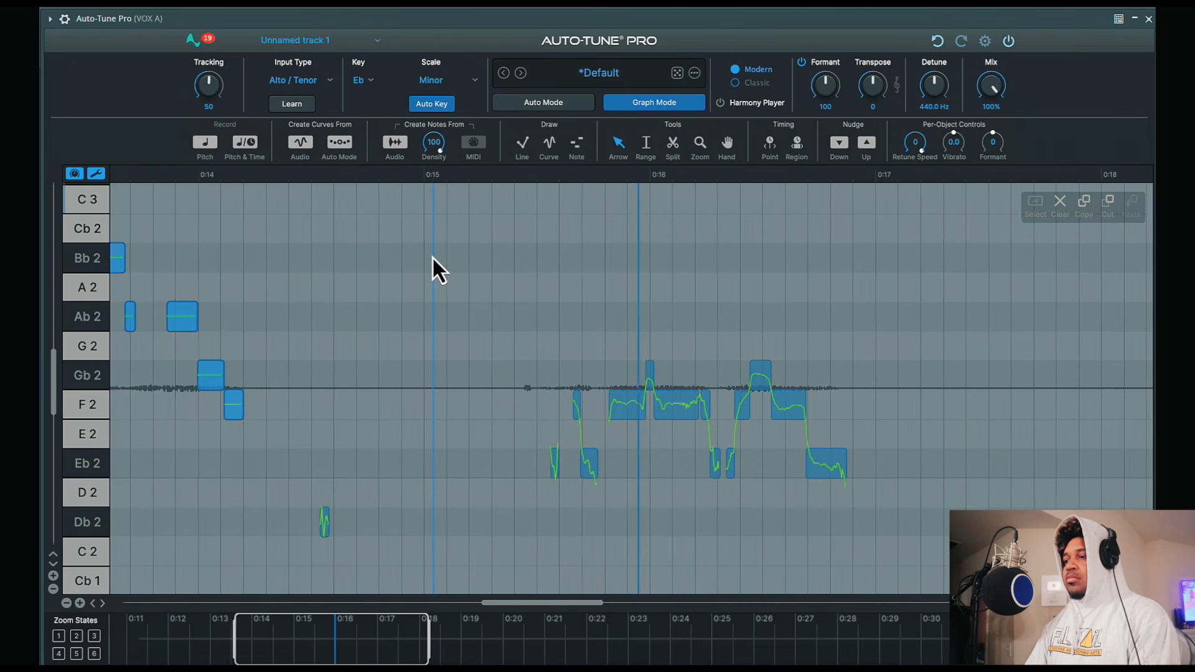
key(space)
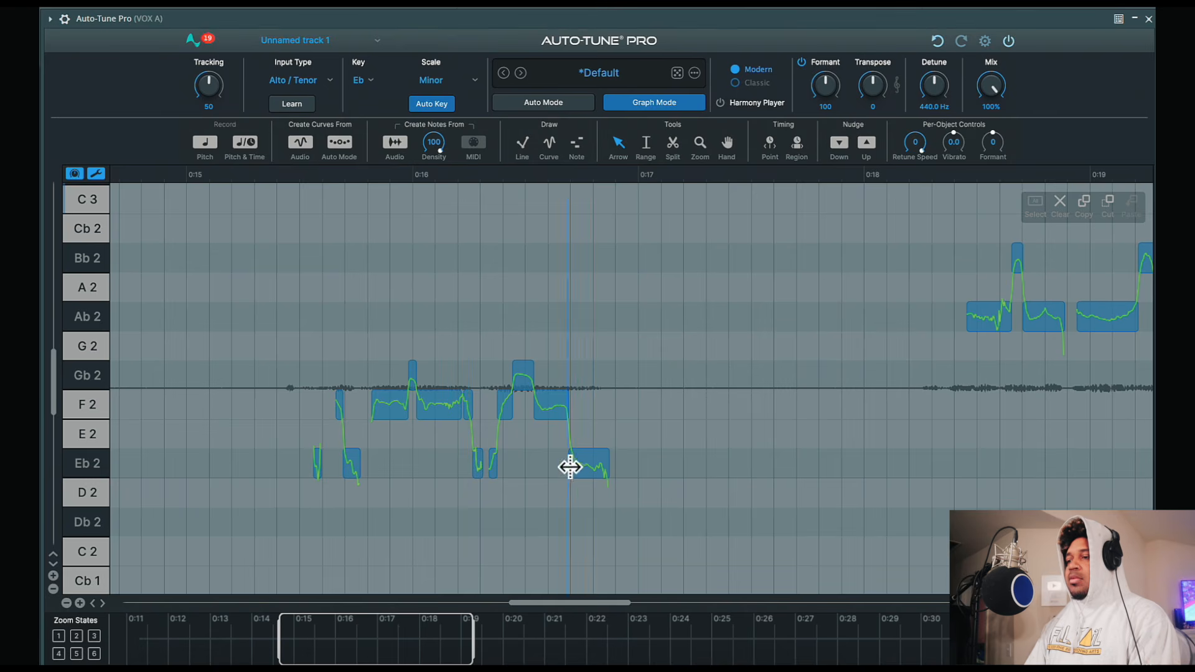
Step: Try slower retune speeds on the Eb 2 note ending the second phrase, finishing with the speed at 0
click(570, 467)
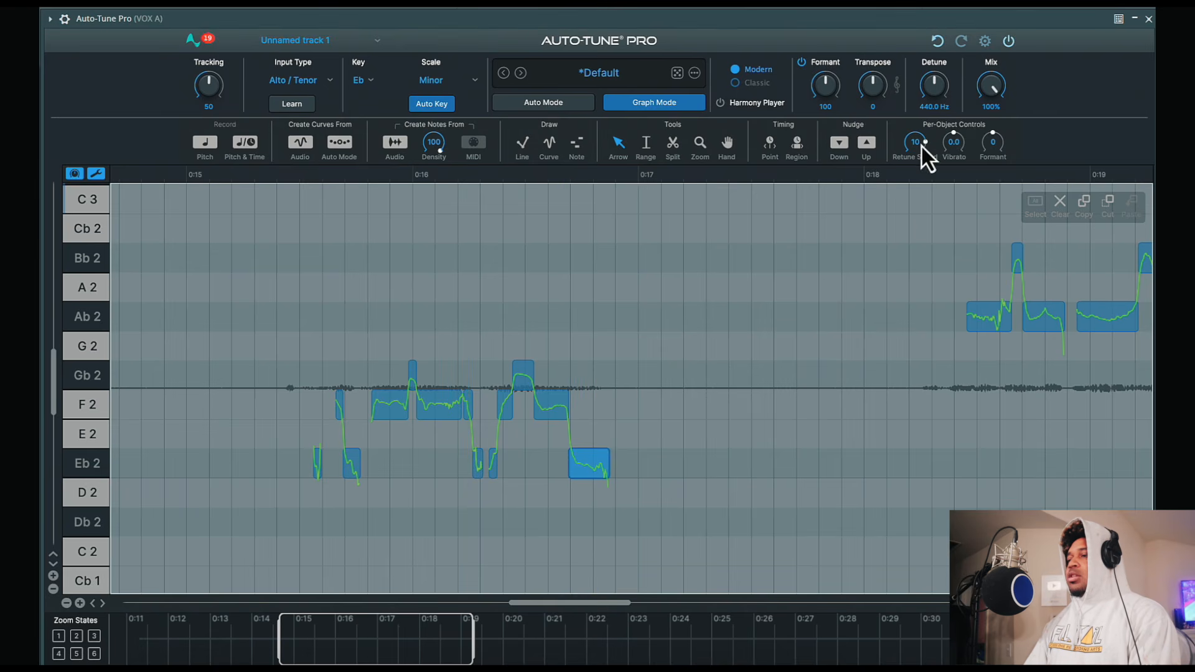
drag(921, 145, 902, 304)
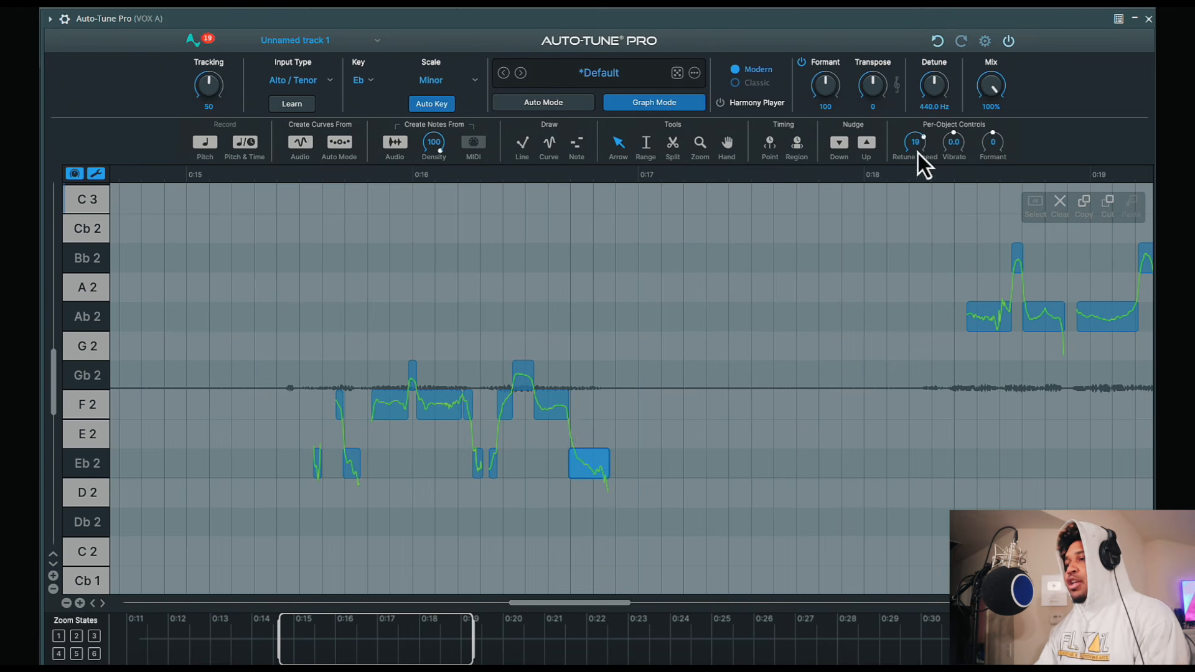
drag(909, 138, 907, 115)
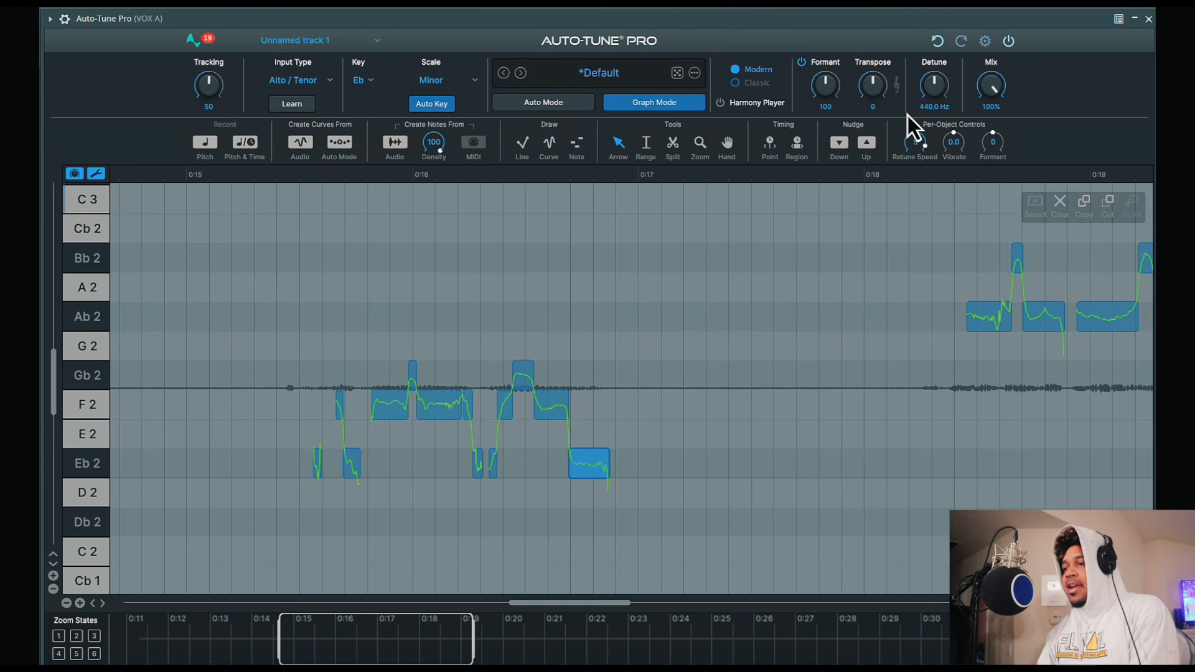
Step: Set the retune speed of the F 2 and Gb 2 notes near the second phrase's end to 0 and play it back
click(549, 405)
drag(915, 145, 954, 20)
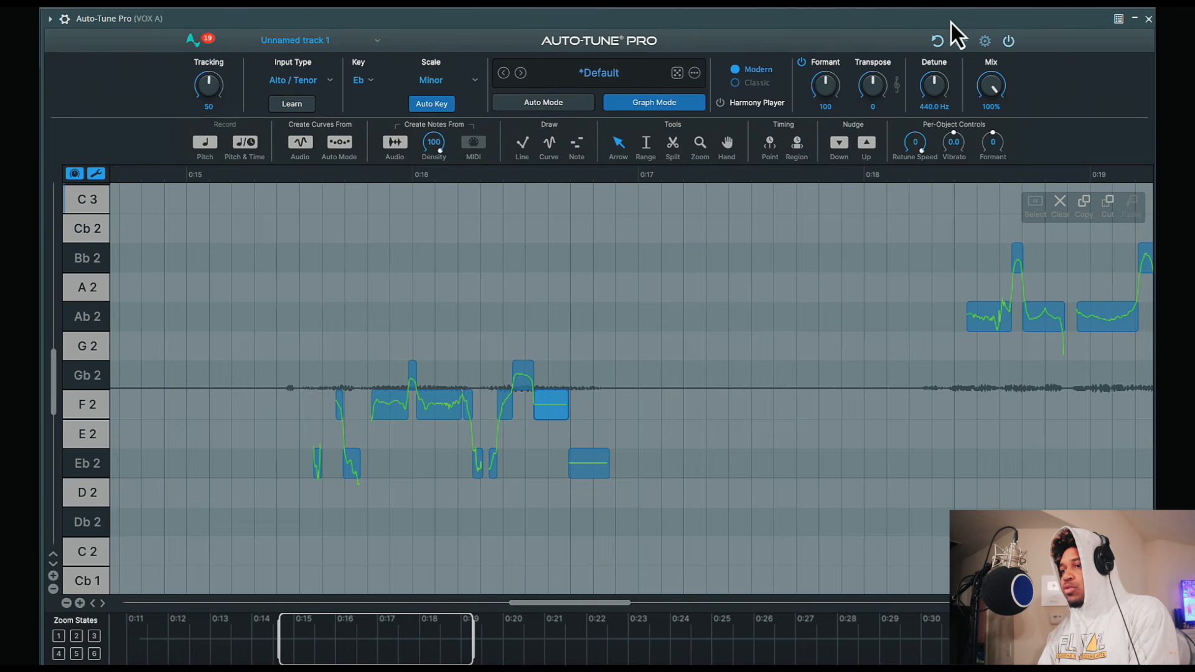
click(522, 377)
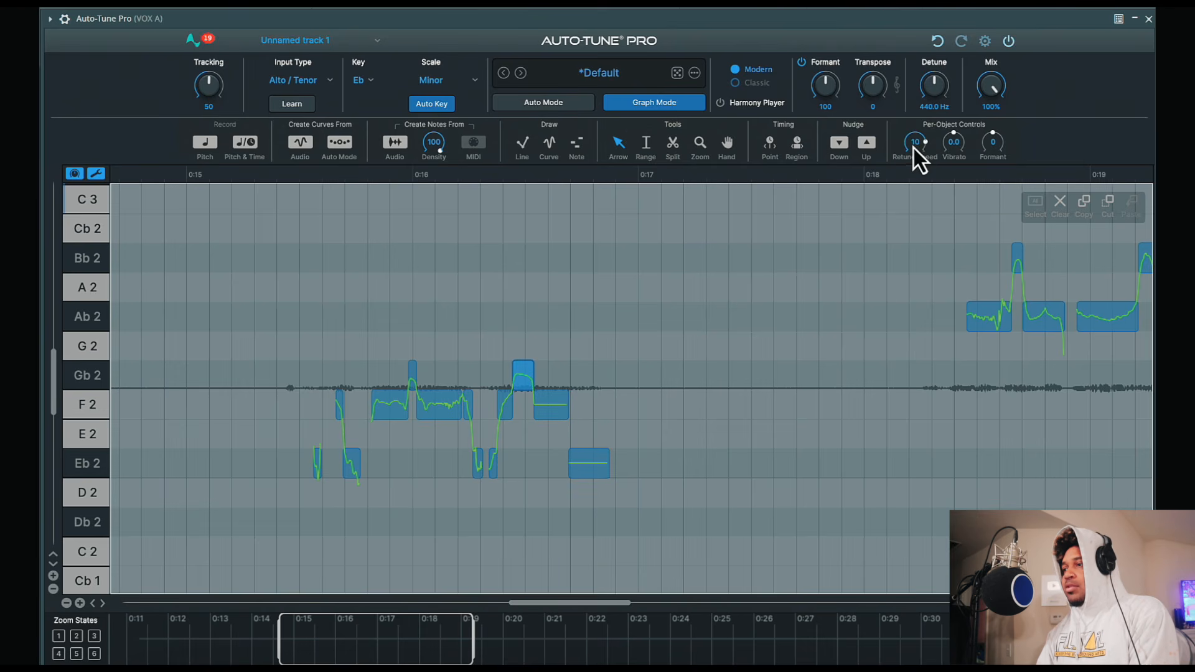
drag(914, 148, 936, 44)
key(space)
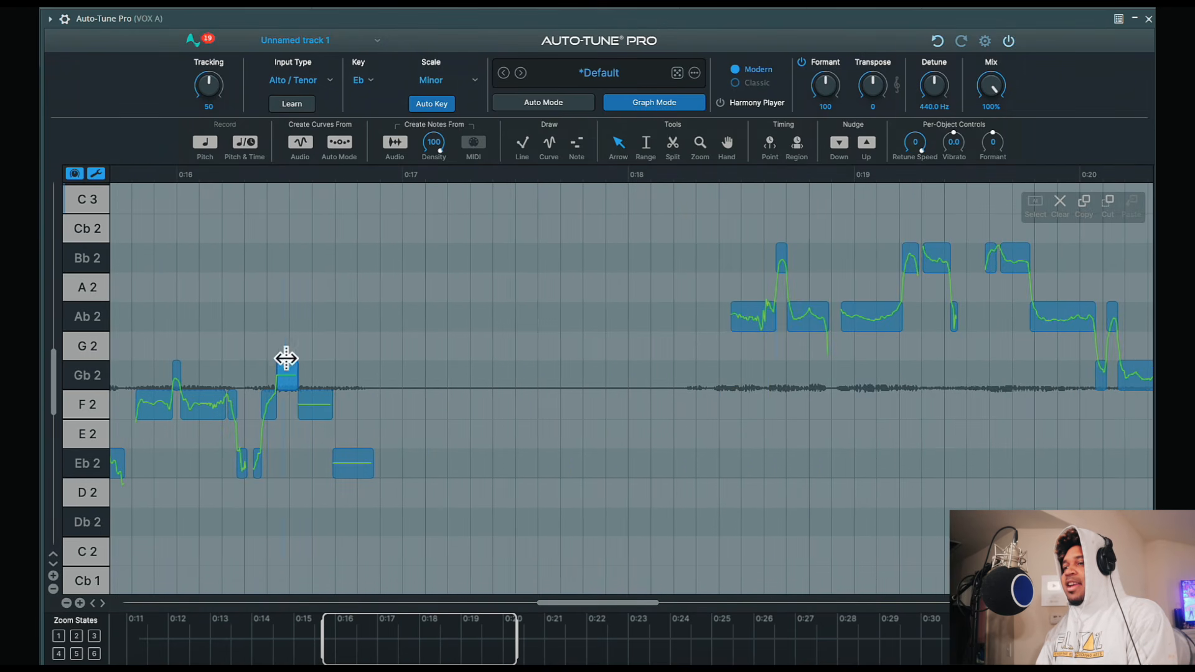
Step: Raise the retune speed of the first phrase's last three notes, with Gb 2 at 27 and F 2 at 10, and play them back
scroll(323, 363, down, 1)
scroll(323, 363, left, 5)
scroll(308, 363, left, 8)
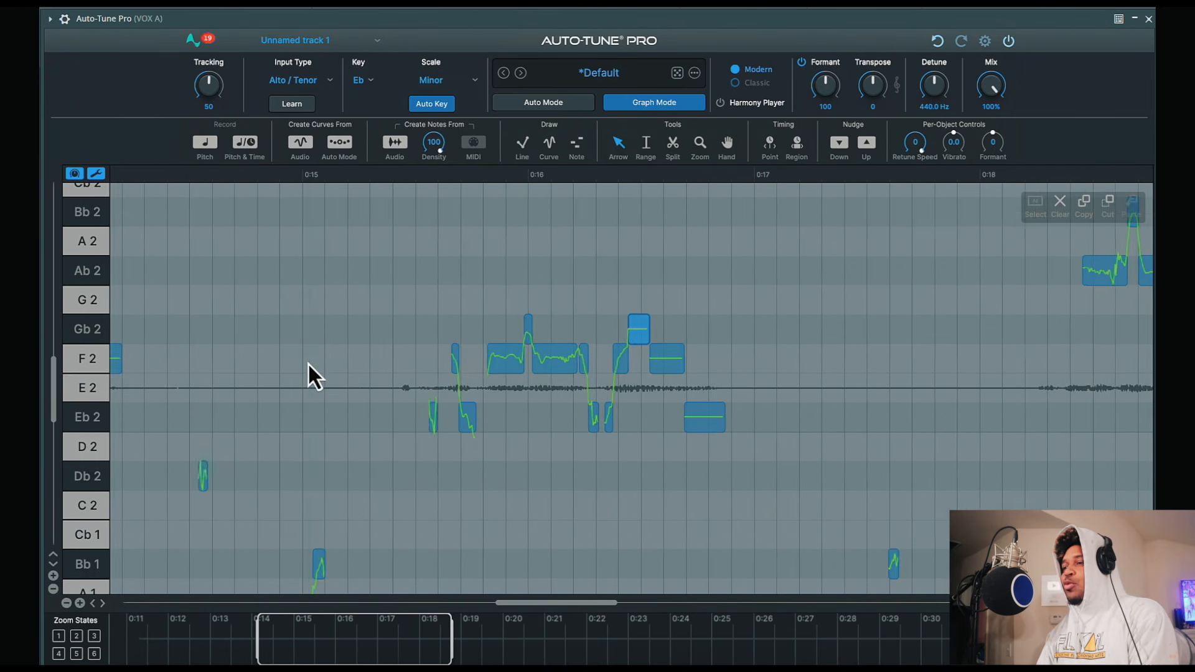
scroll(307, 357, up, 2)
scroll(307, 358, left, 5)
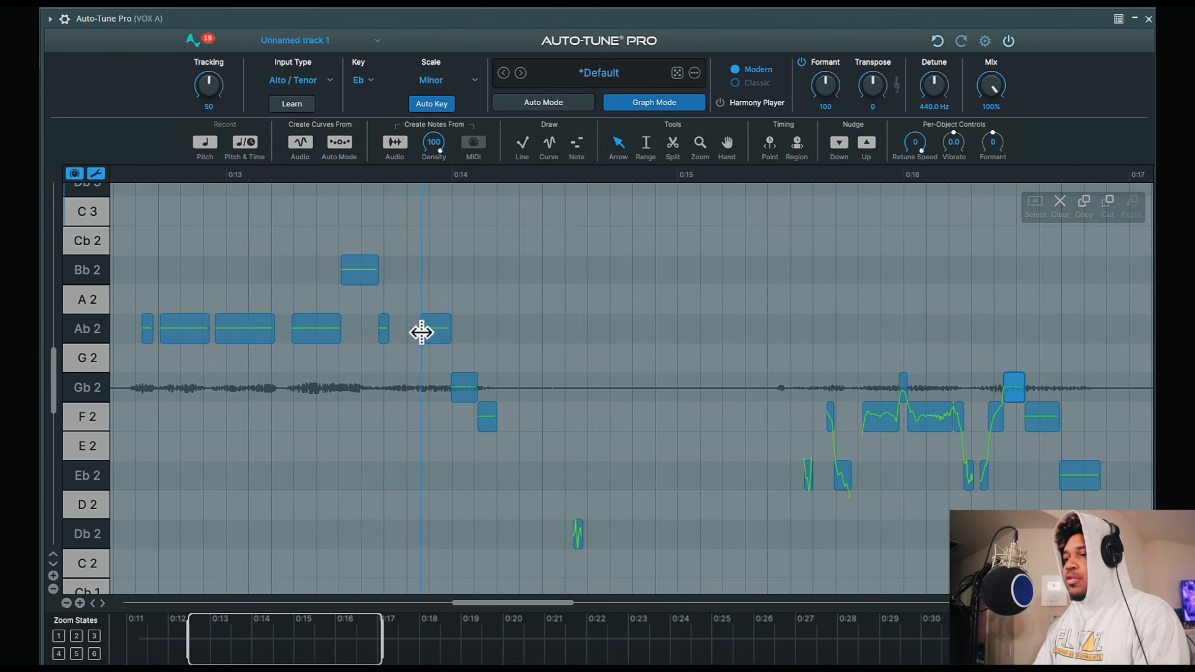
click(421, 332)
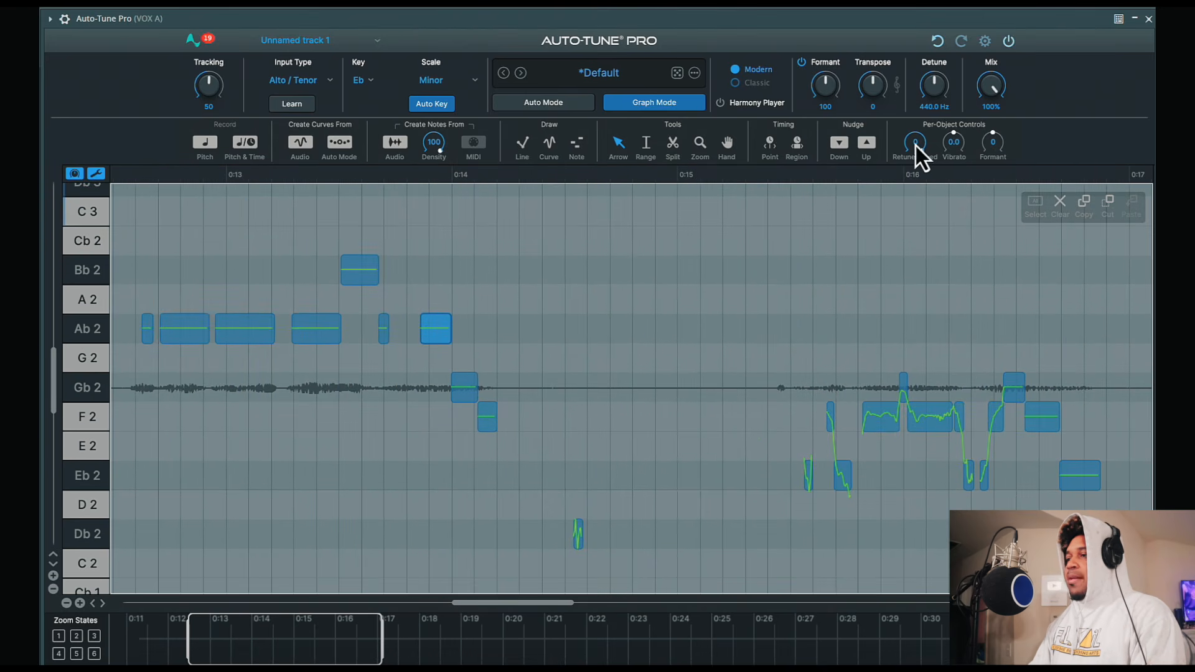
drag(917, 145, 906, 174)
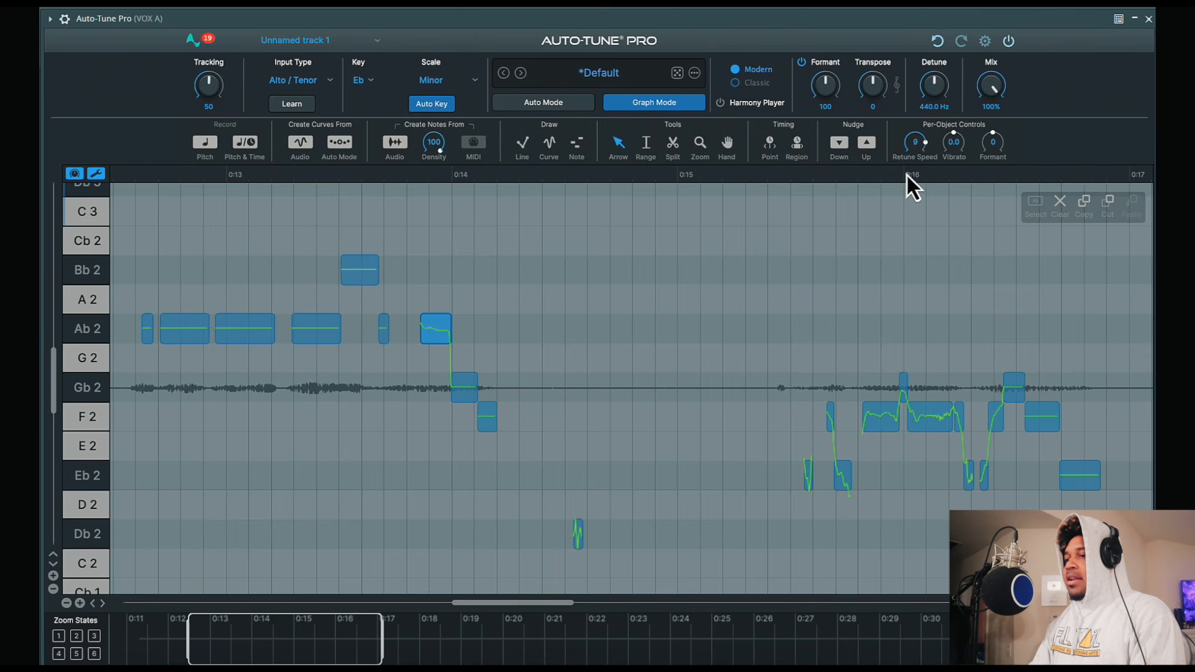
click(460, 390)
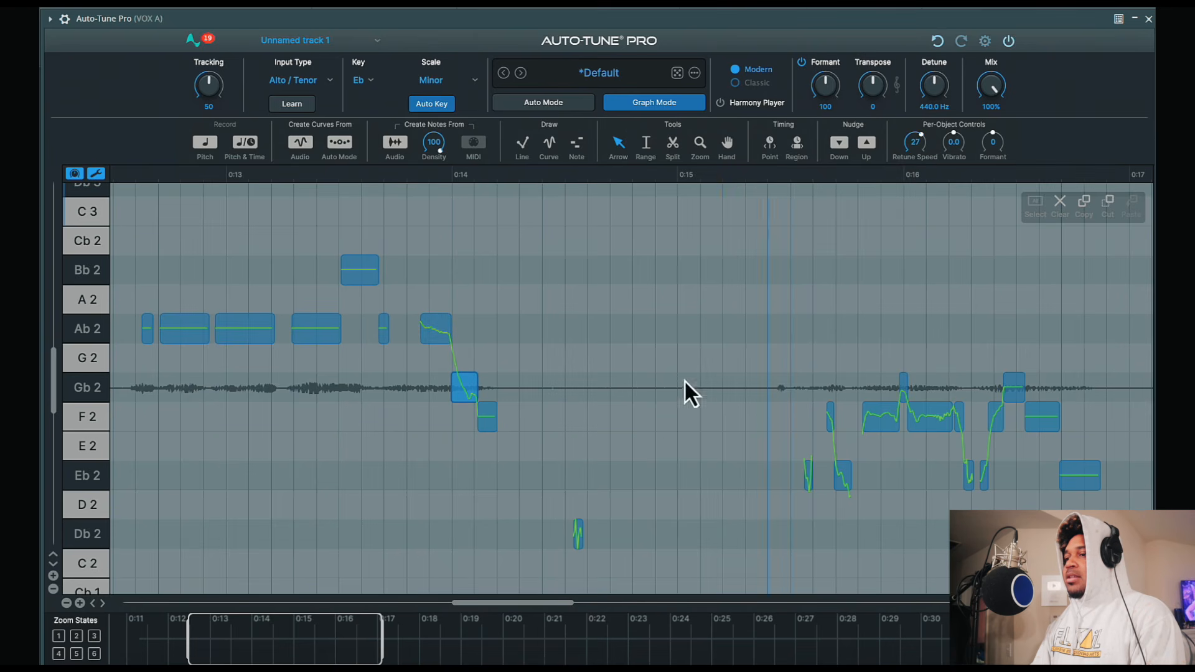
click(486, 419)
drag(917, 138, 906, 173)
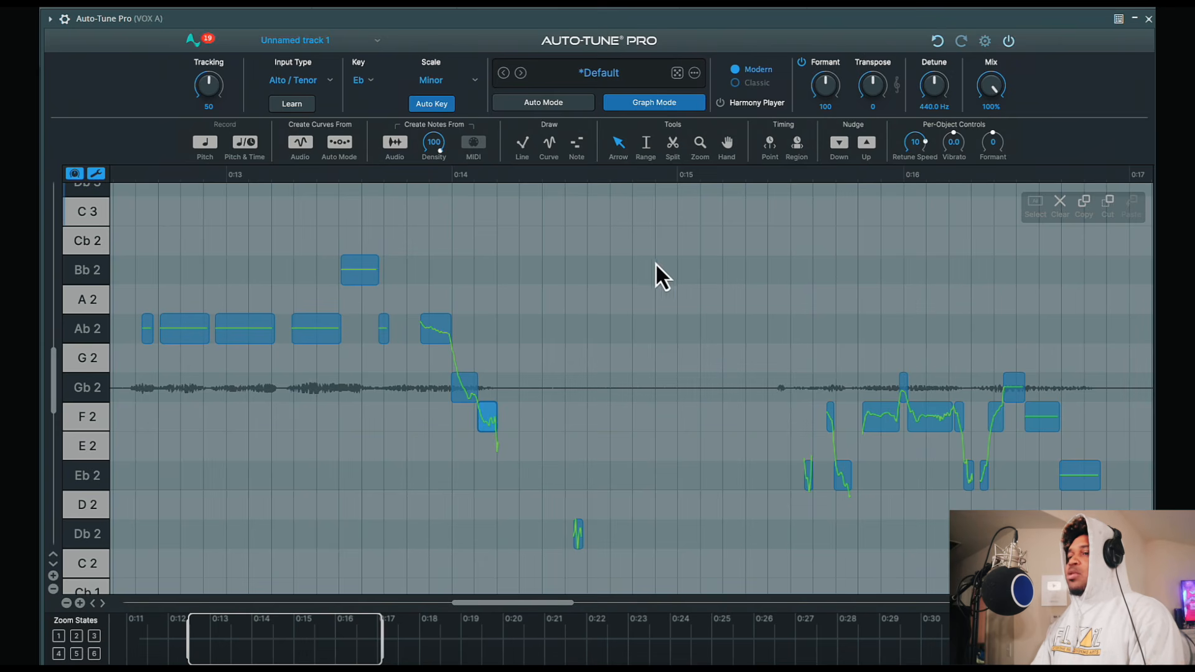
key(space)
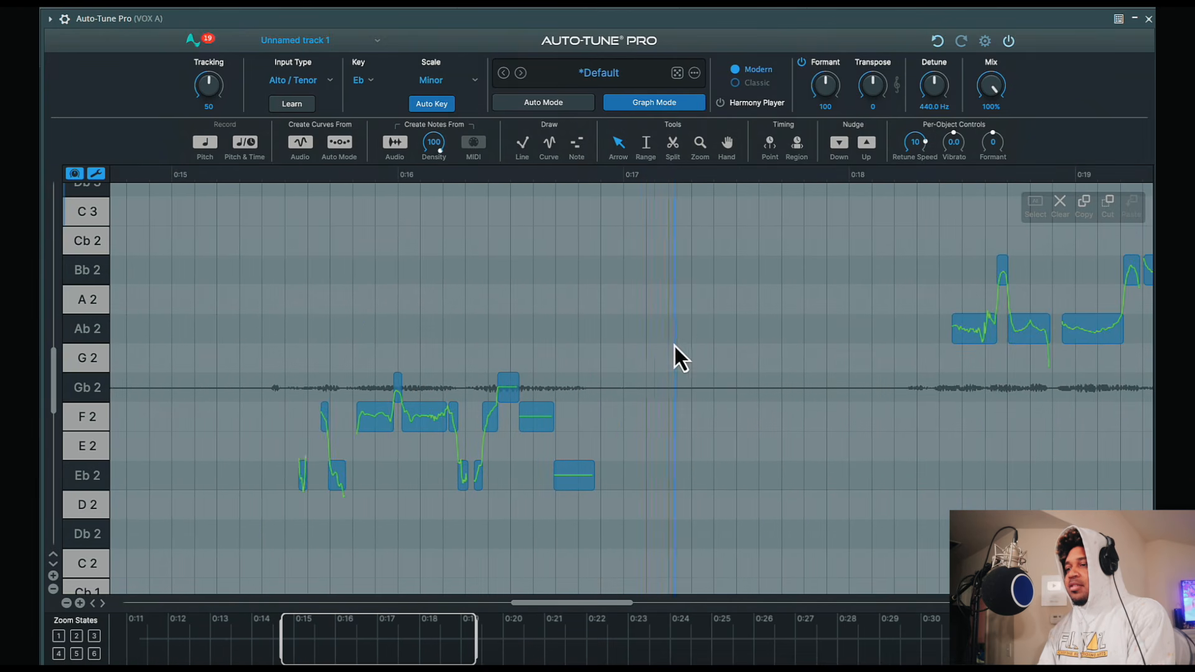
scroll(673, 346, left, 6)
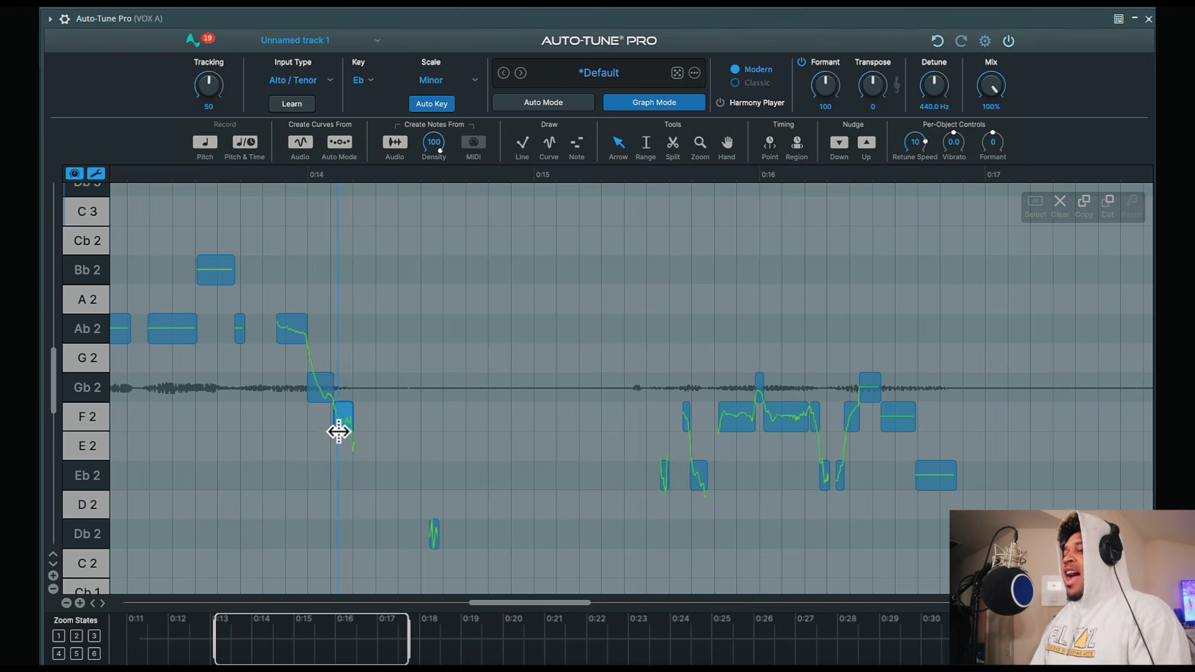
click(339, 427)
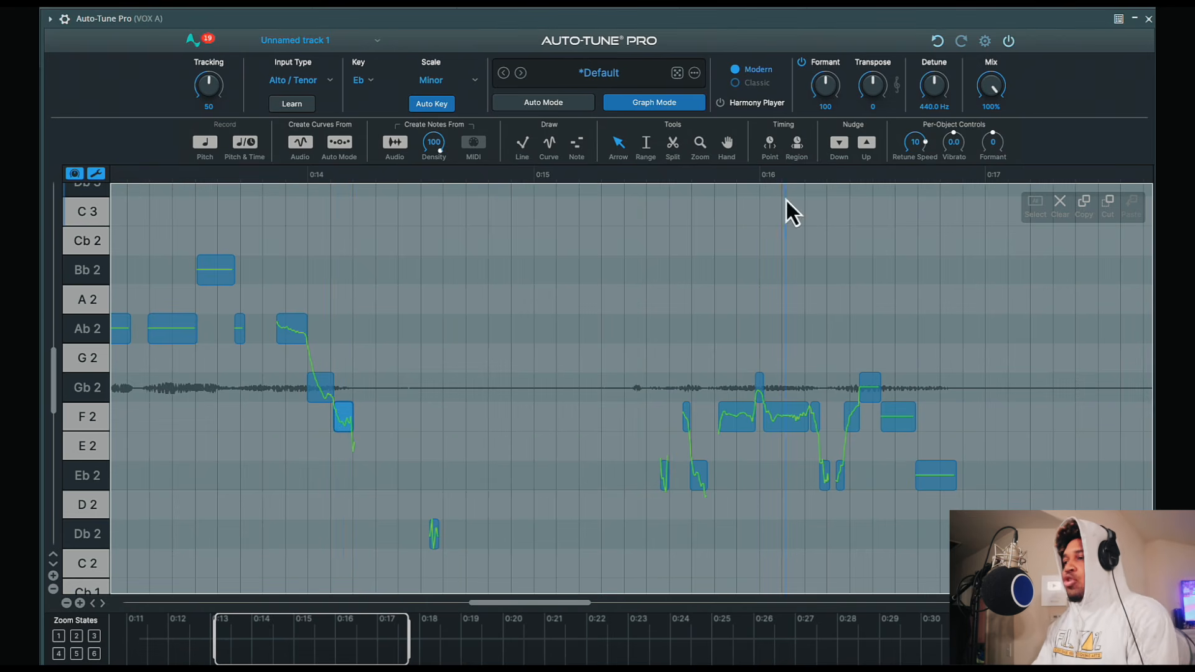
scroll(396, 367, left, 5)
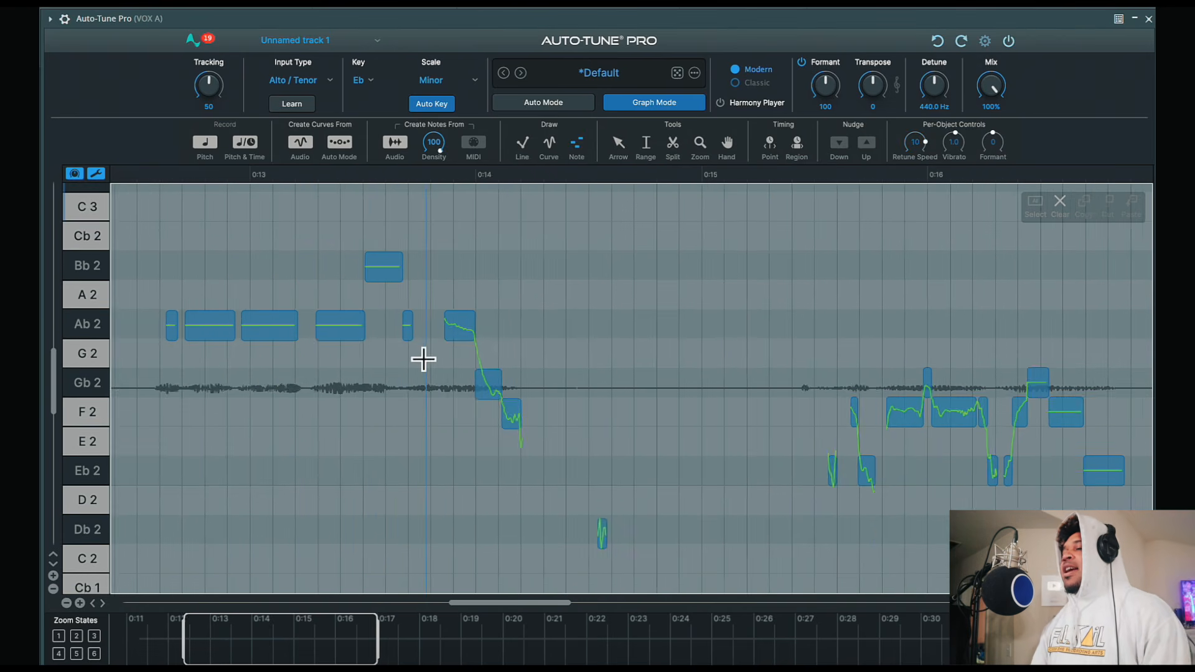
scroll(421, 358, up, 5)
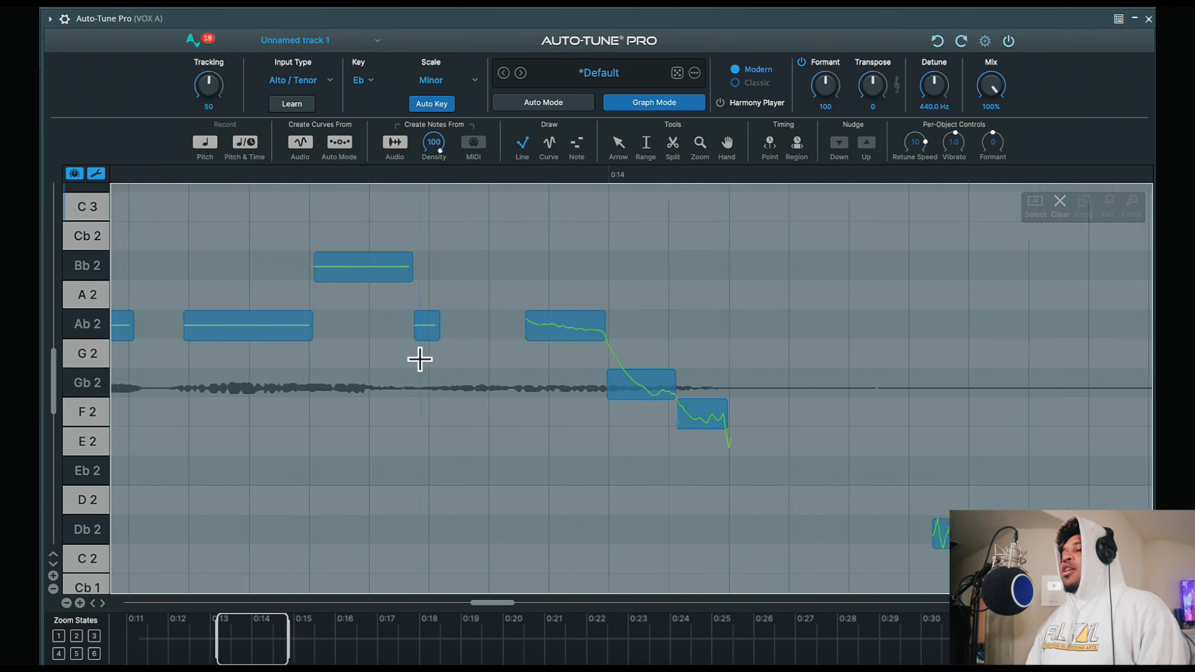
key(2)
scroll(414, 349, up, 1)
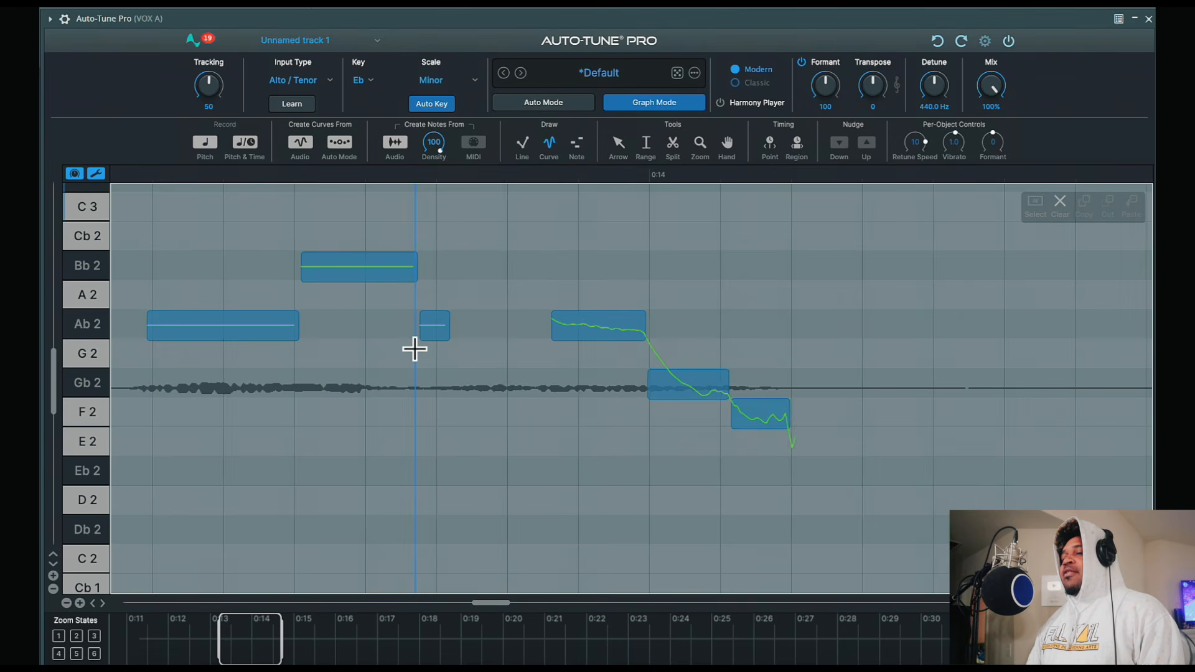
scroll(415, 349, left, 1)
click(415, 349)
Step: Nudge the selected first-phrase notes slightly up in pitch and deselect them
scroll(415, 349, down, 10)
key(4)
scroll(415, 349, up, 10)
scroll(415, 350, down, 7)
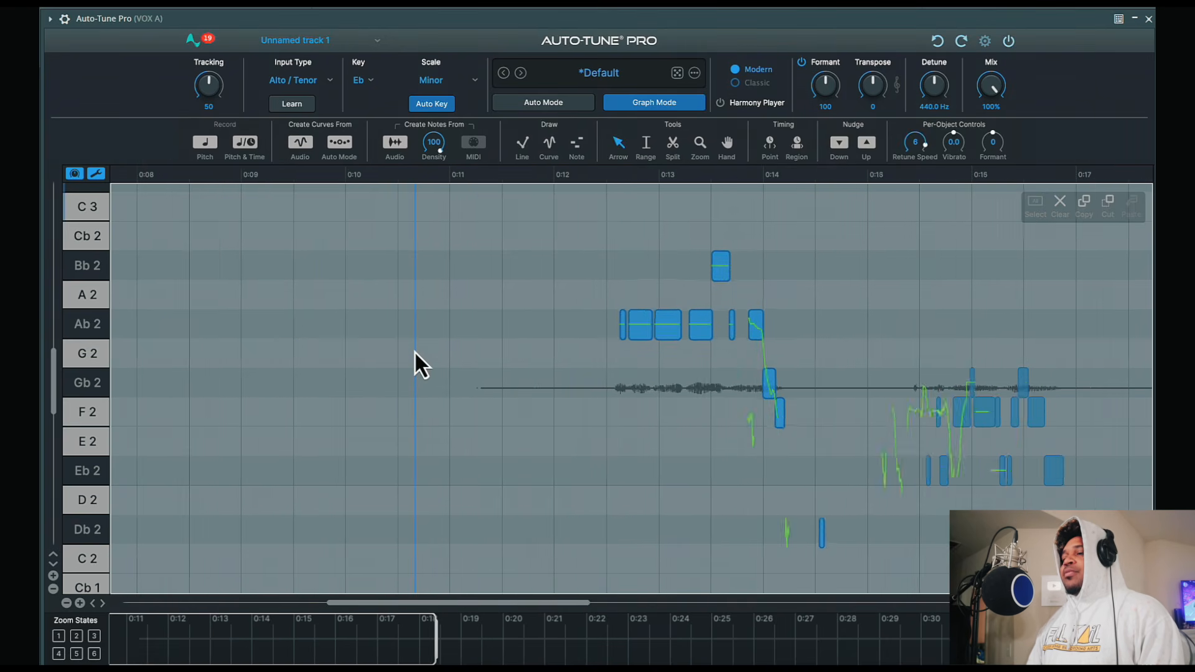
key(Up)
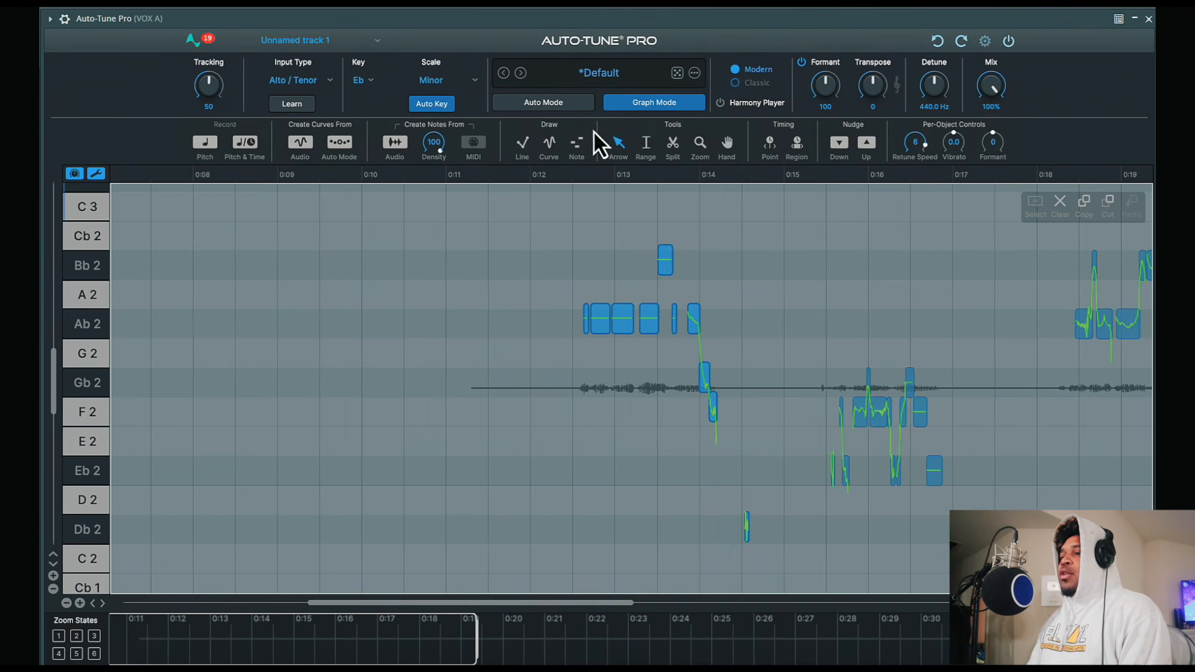
click(767, 300)
Step: Recreate the vocal's note objects from the audio to replace the edited notes
scroll(756, 304, right, 4)
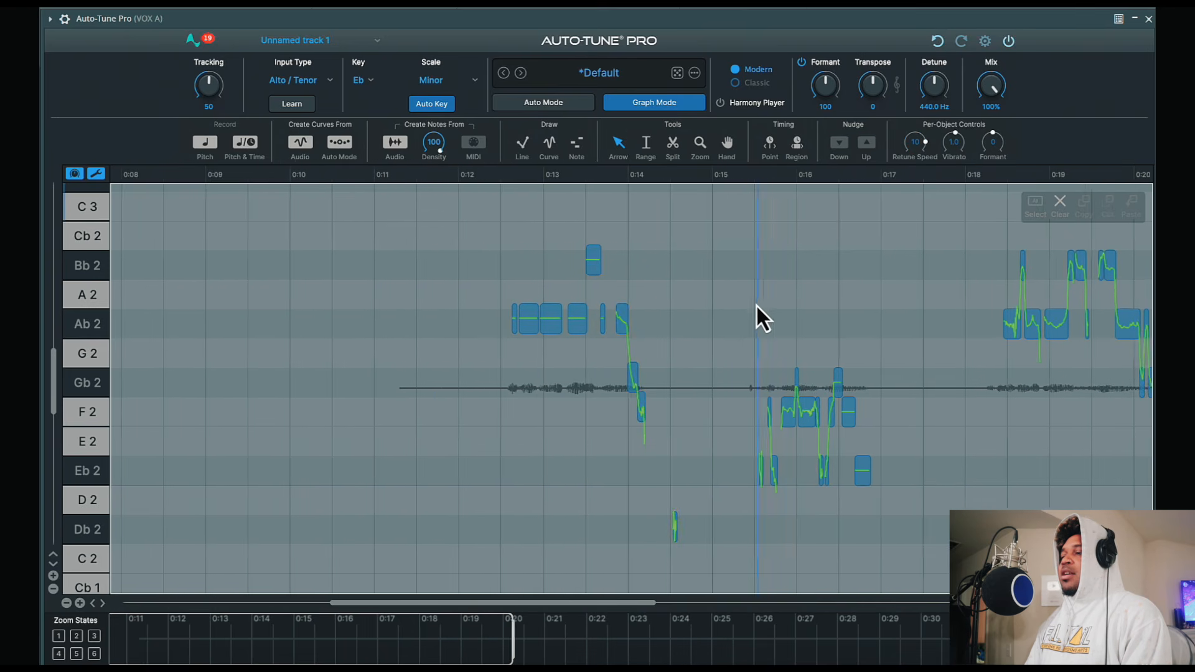
scroll(777, 295, right, 3)
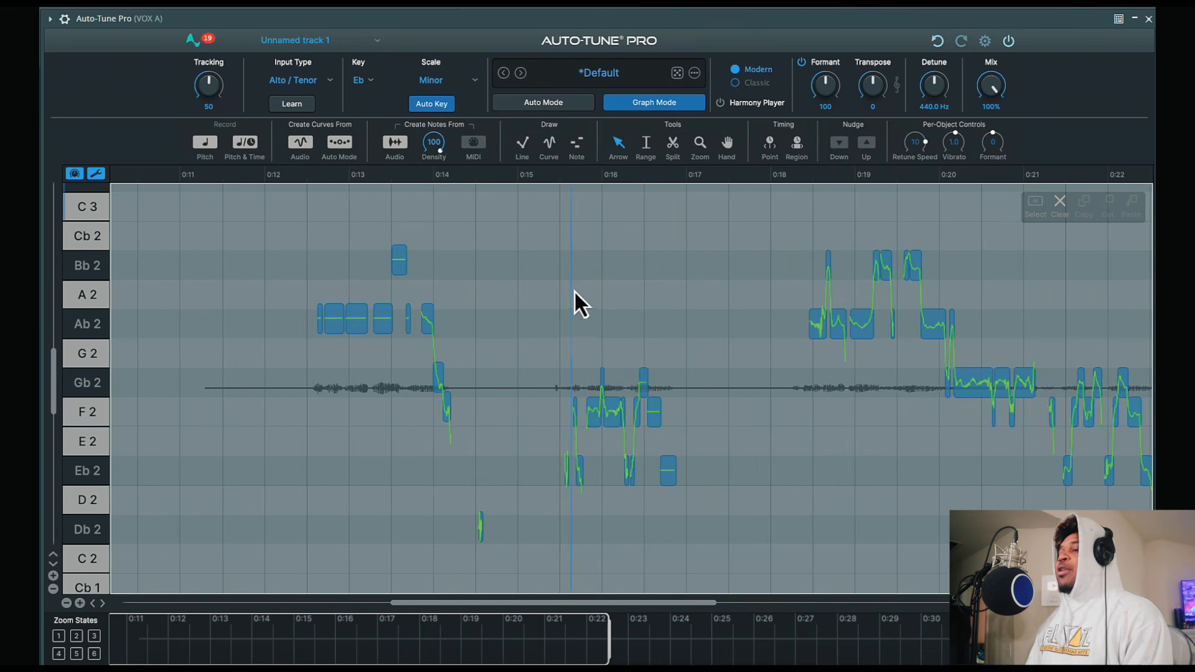
scroll(574, 291, right, 2)
click(404, 147)
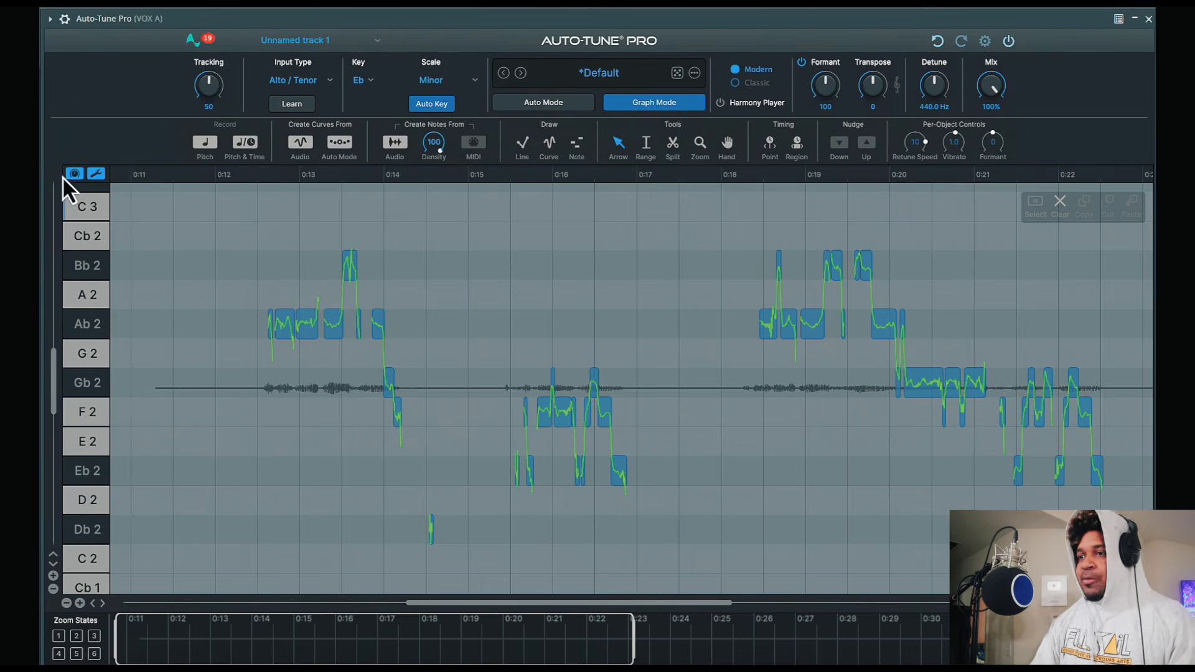
scroll(959, 281, right, 2)
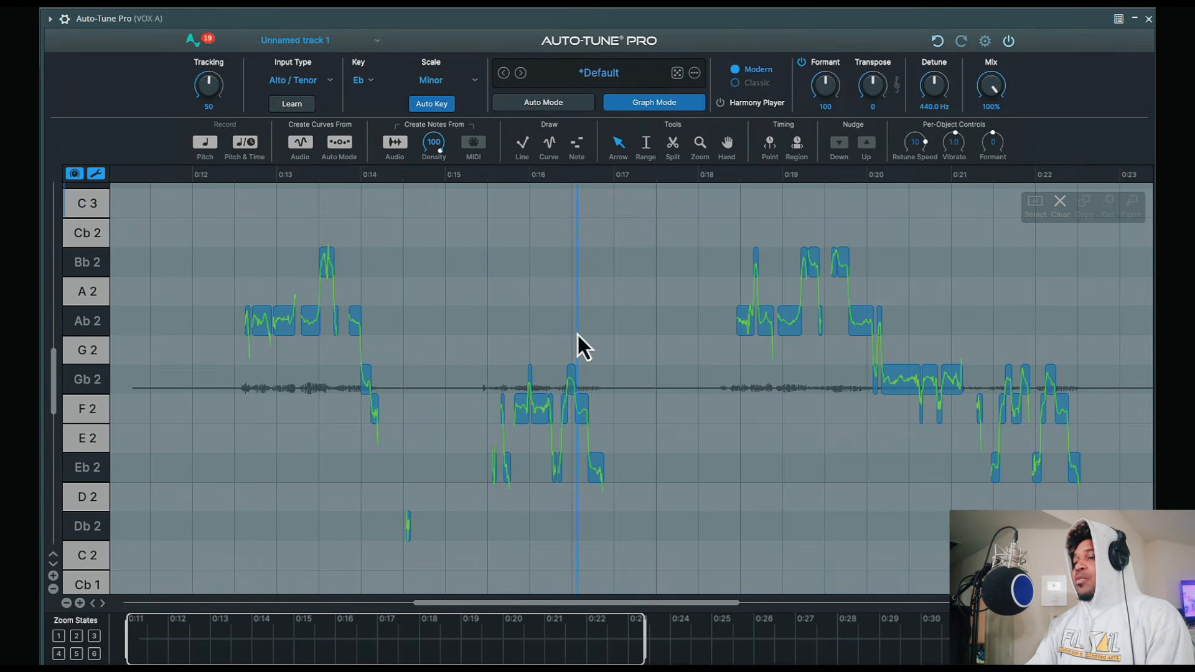
scroll(577, 334, up, 10)
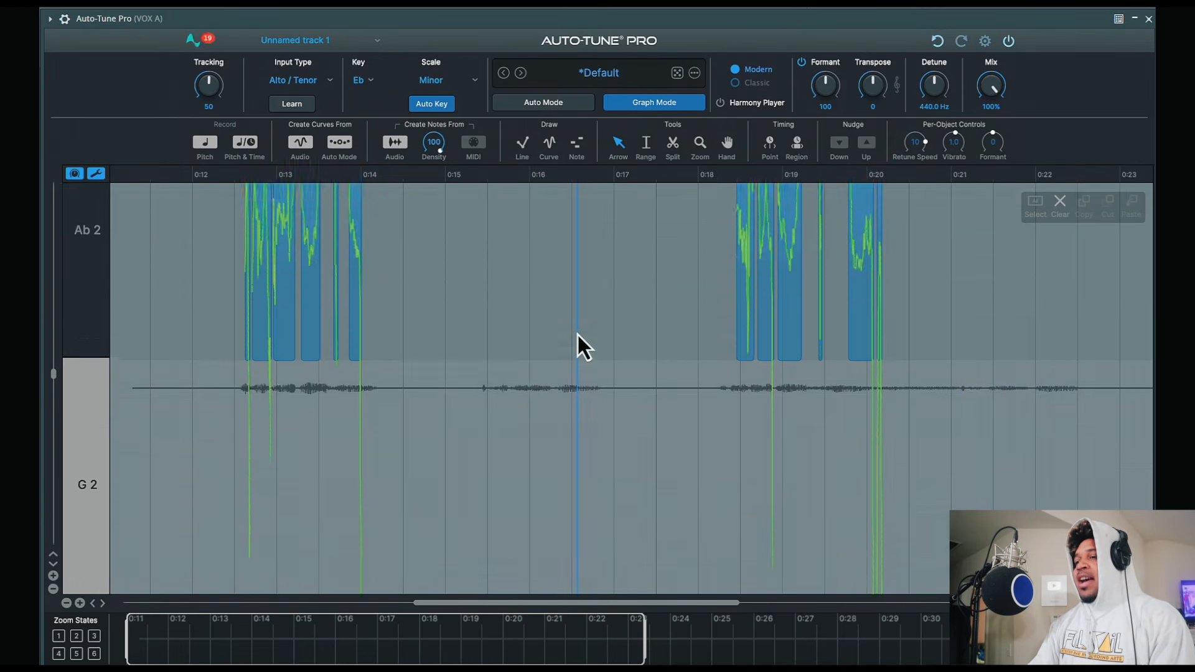